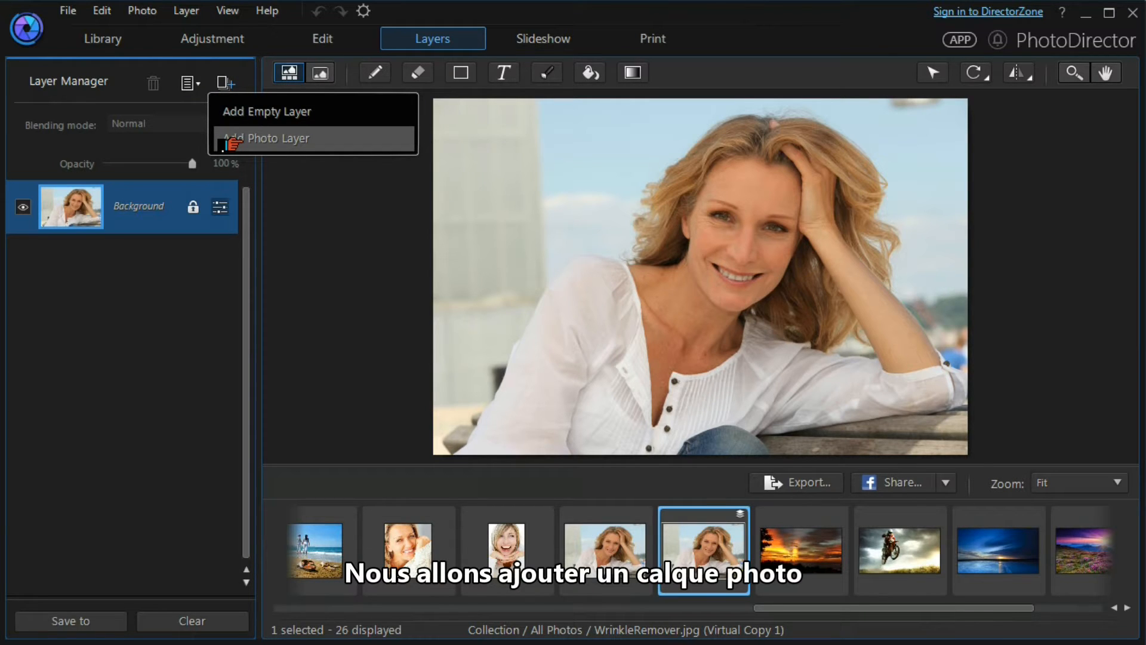
# Add the Lake photo from the Sample Pictures library as a new photo layer
pyautogui.click(231, 143)
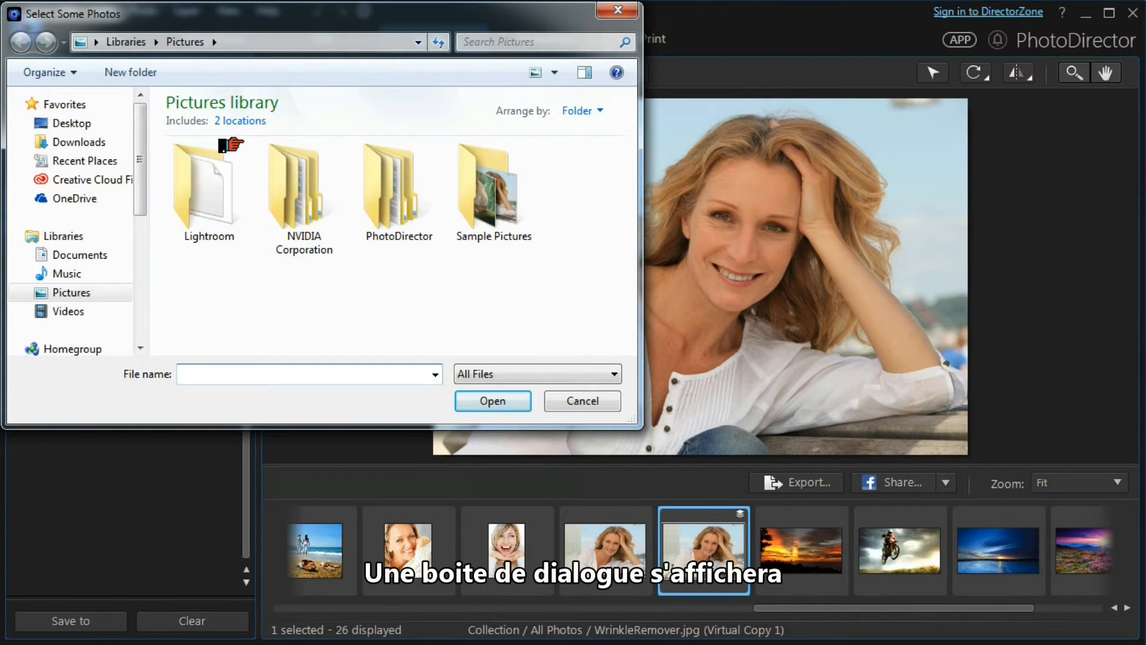
pyautogui.doubleClick(487, 206)
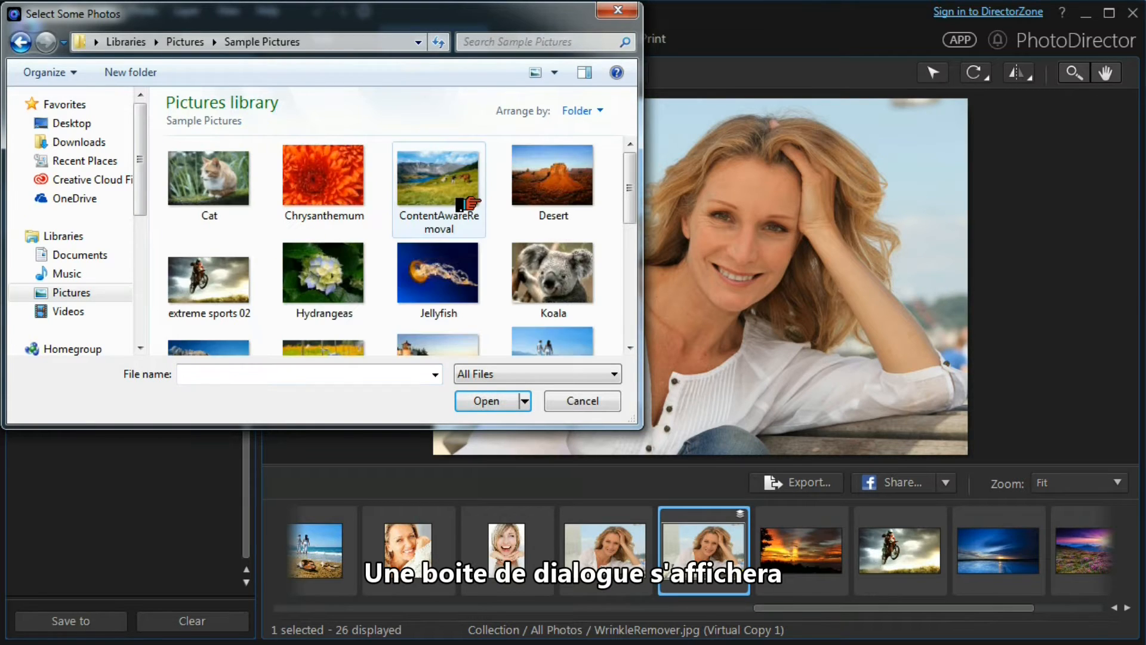
pyautogui.moveTo(627, 192); pyautogui.dragTo(627, 216)
pyautogui.click(189, 284)
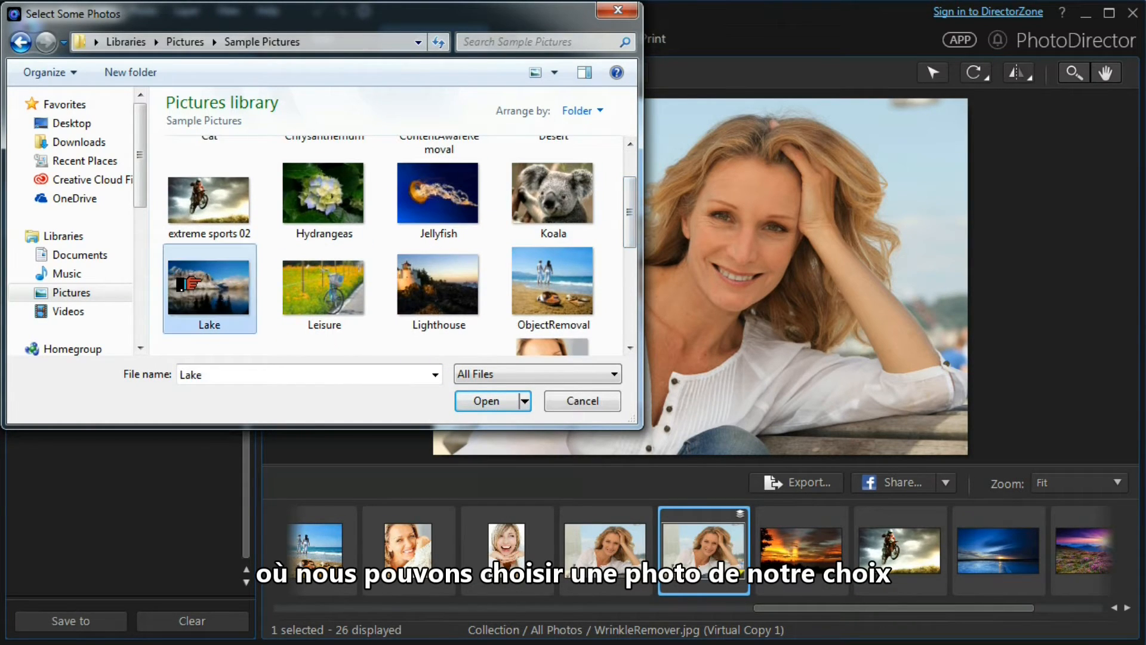
pyautogui.click(458, 400)
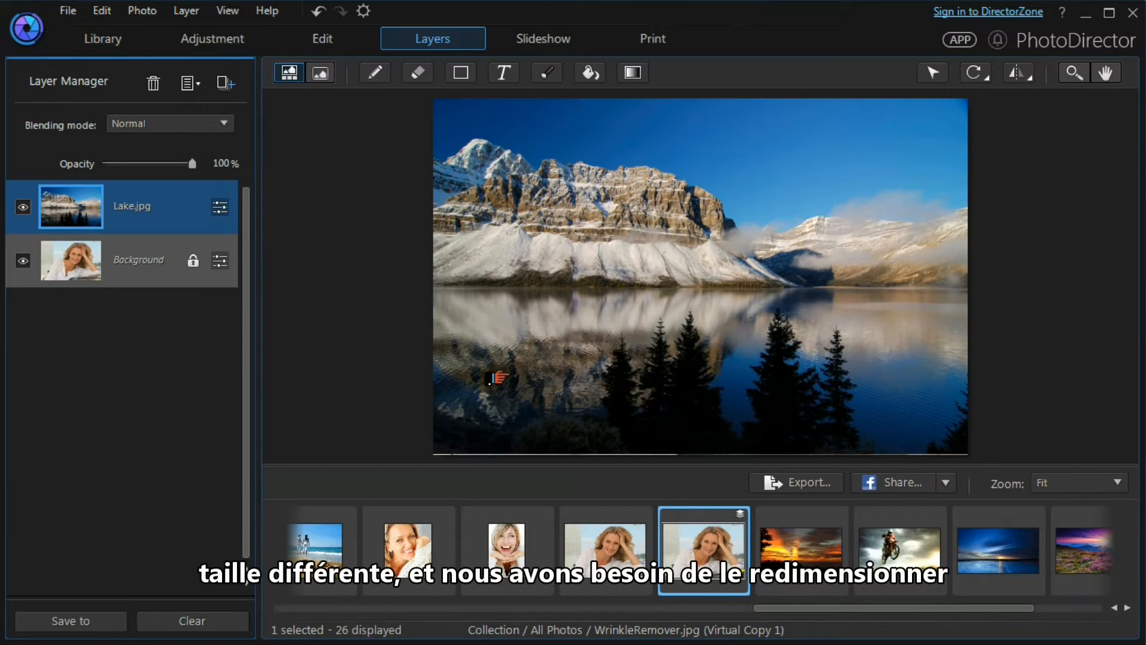
# With the Pick and move tool, enlarge the Lake layer slightly by its corner and nudge it to cover the canvas
pyautogui.click(924, 74)
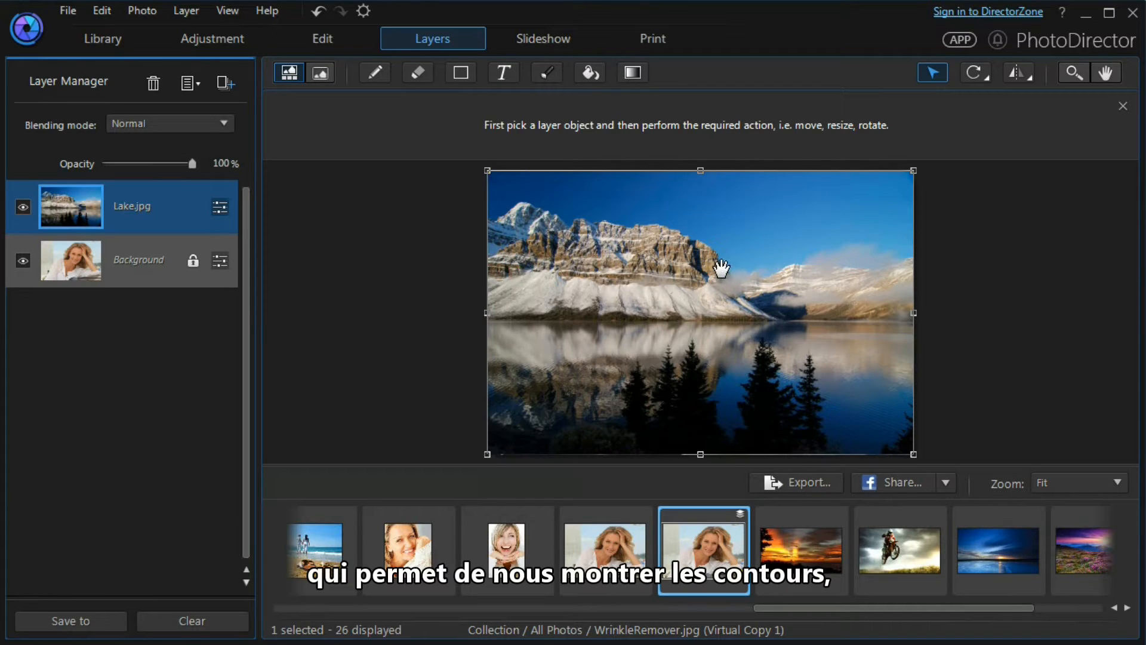
pyautogui.moveTo(488, 172); pyautogui.dragTo(482, 169)
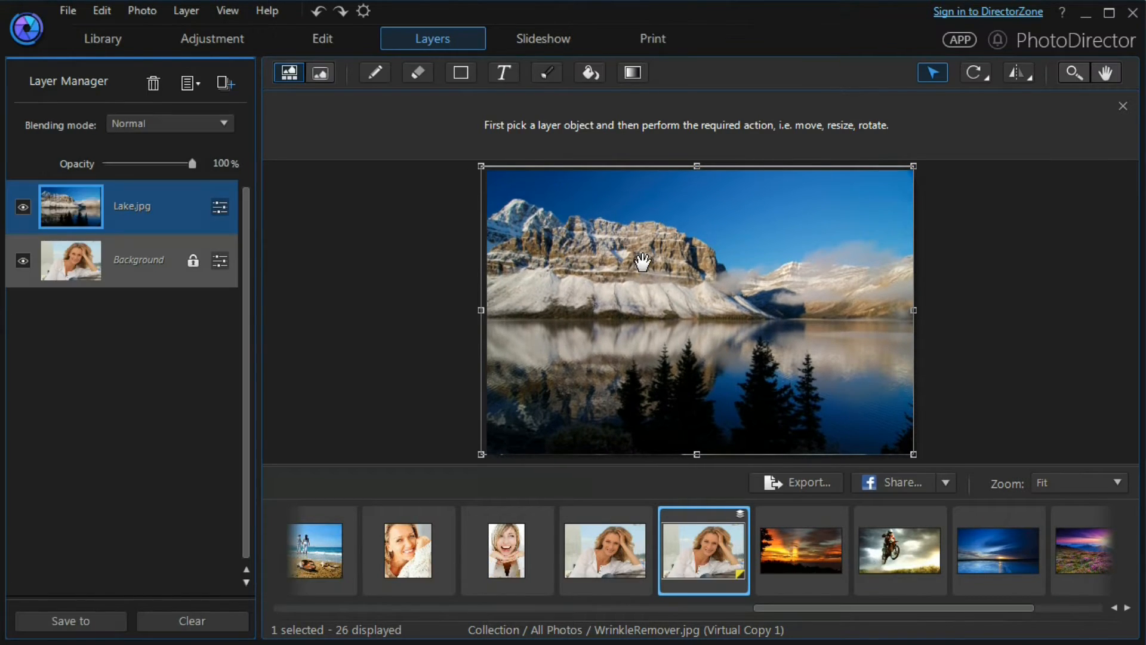
pyautogui.moveTo(645, 262); pyautogui.dragTo(645, 263)
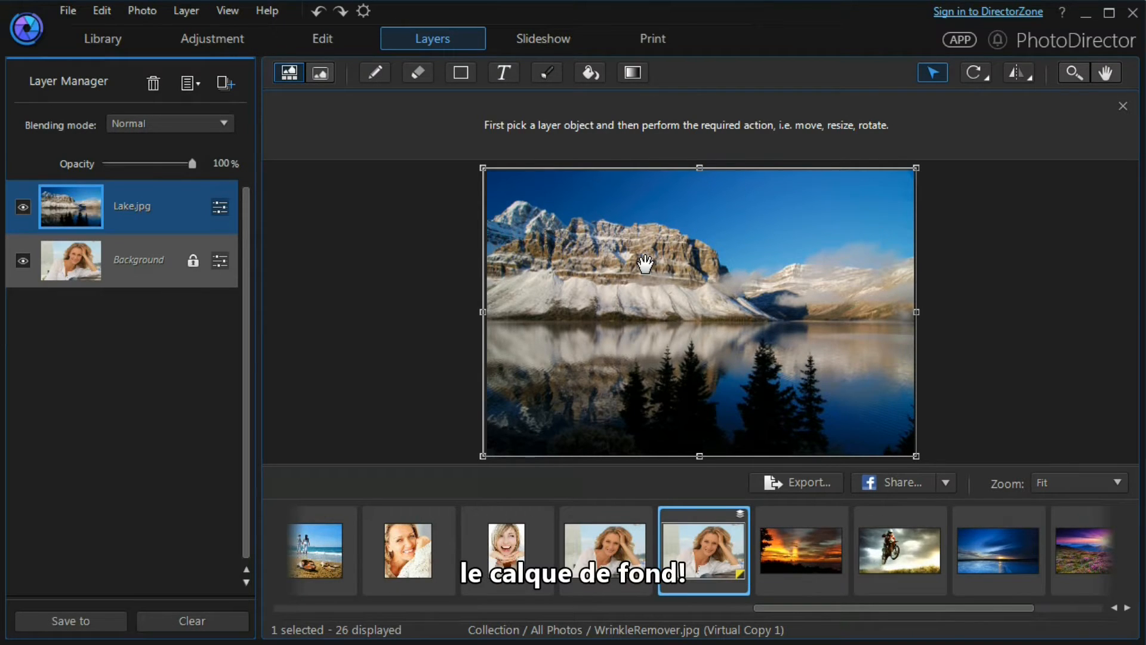
# Lower the Lake layer's opacity to 24% and review its layer adjustments before closing them
pyautogui.moveTo(180, 172); pyautogui.dragTo(114, 175)
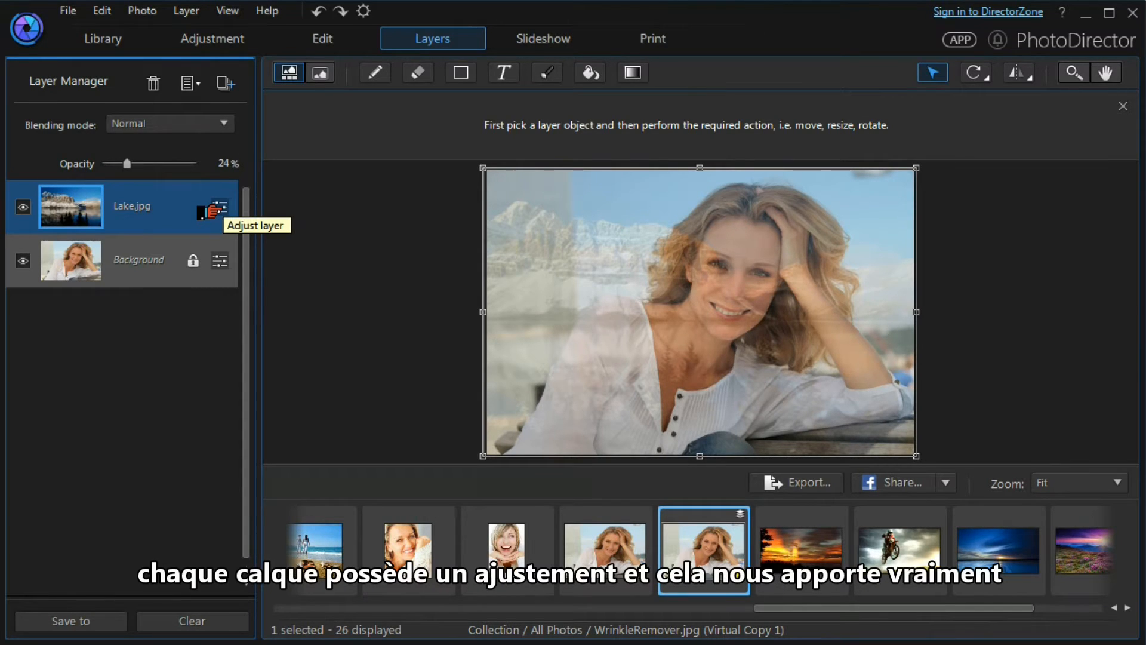
pyautogui.click(213, 210)
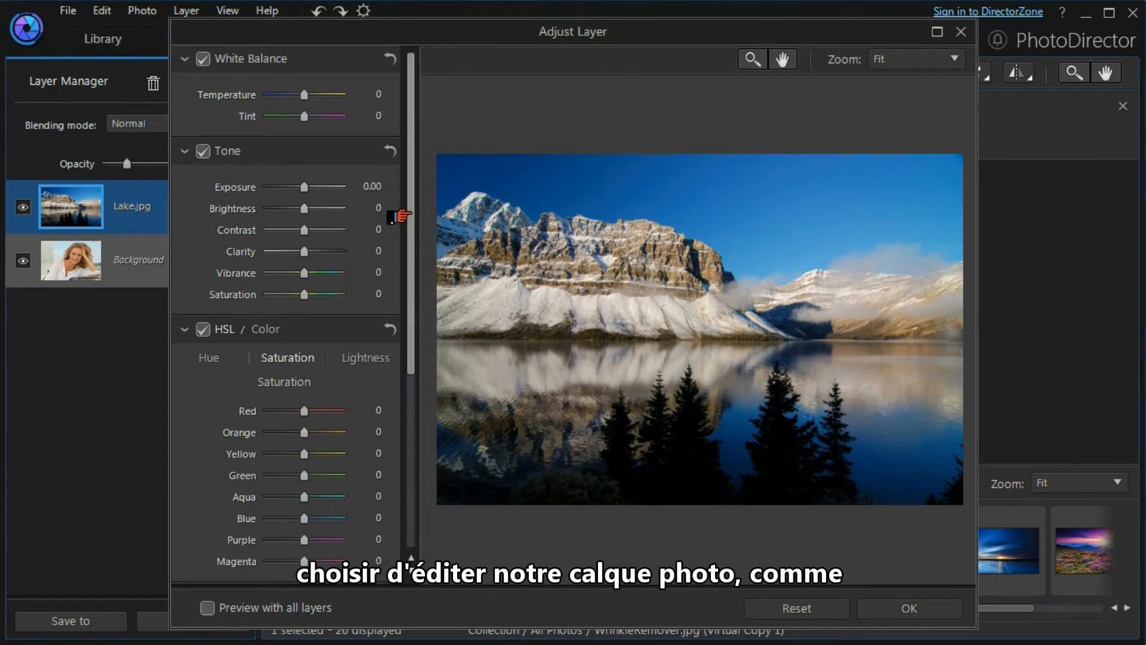
pyautogui.moveTo(411, 235); pyautogui.dragTo(411, 197)
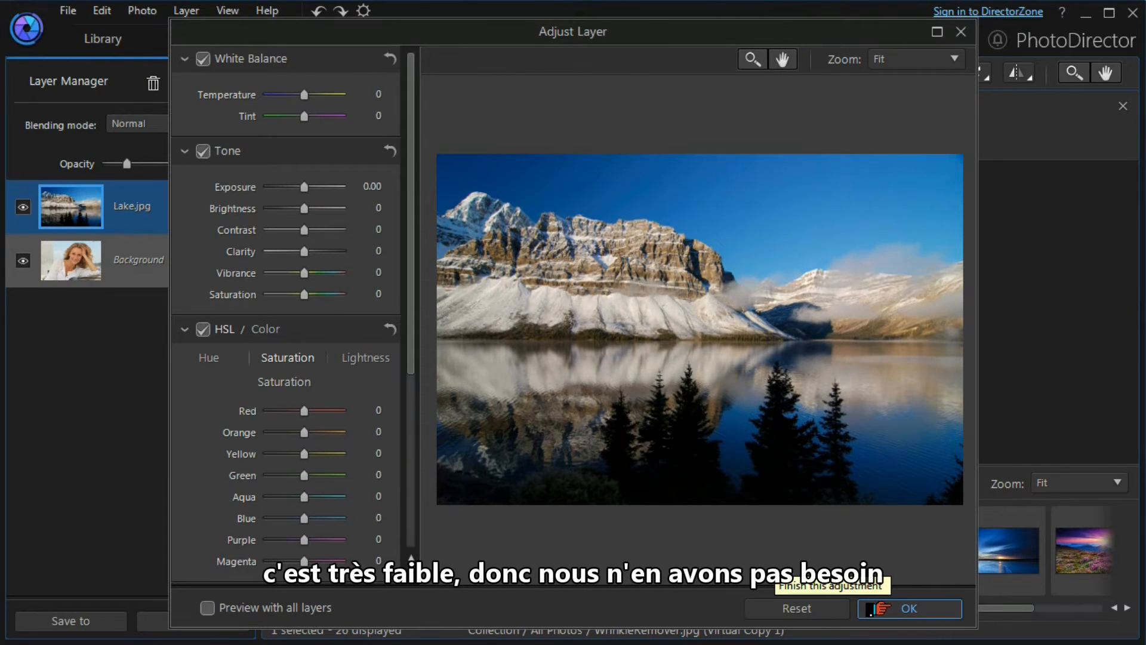
pyautogui.click(874, 607)
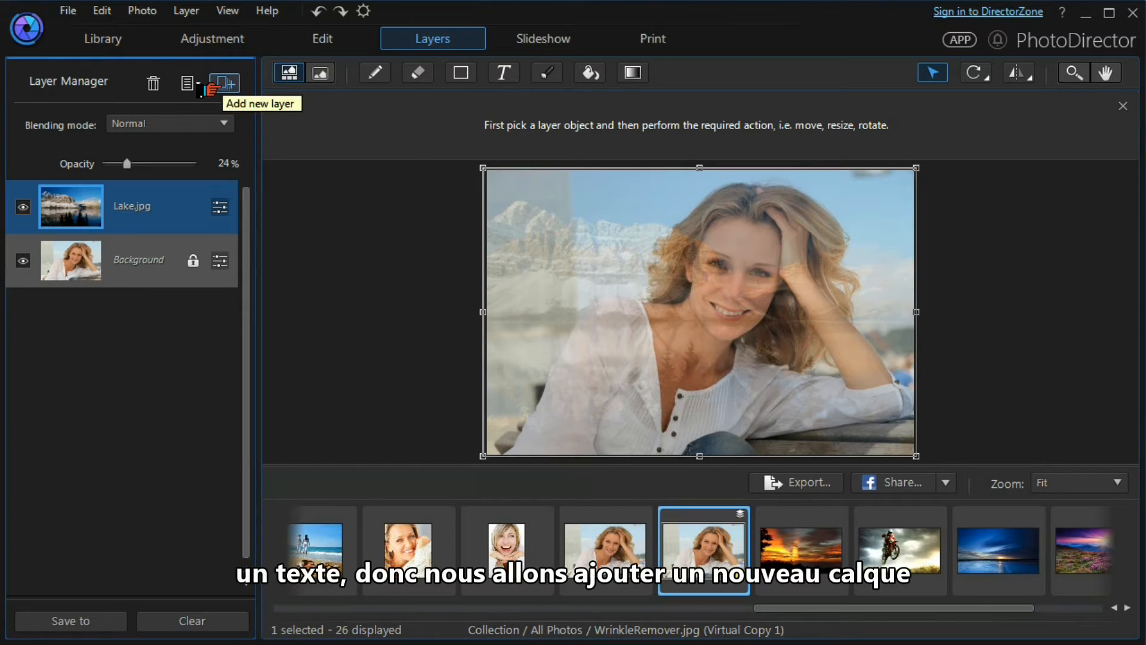
# Add an empty layer and rename it Main Text
pyautogui.click(211, 89)
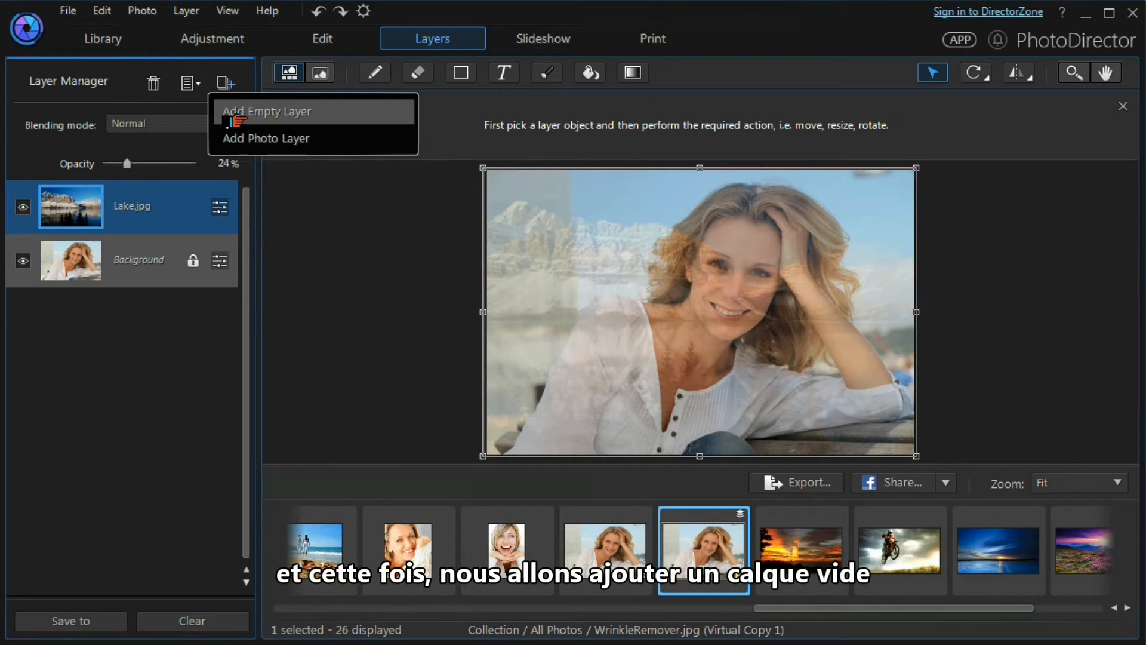
pyautogui.click(234, 116)
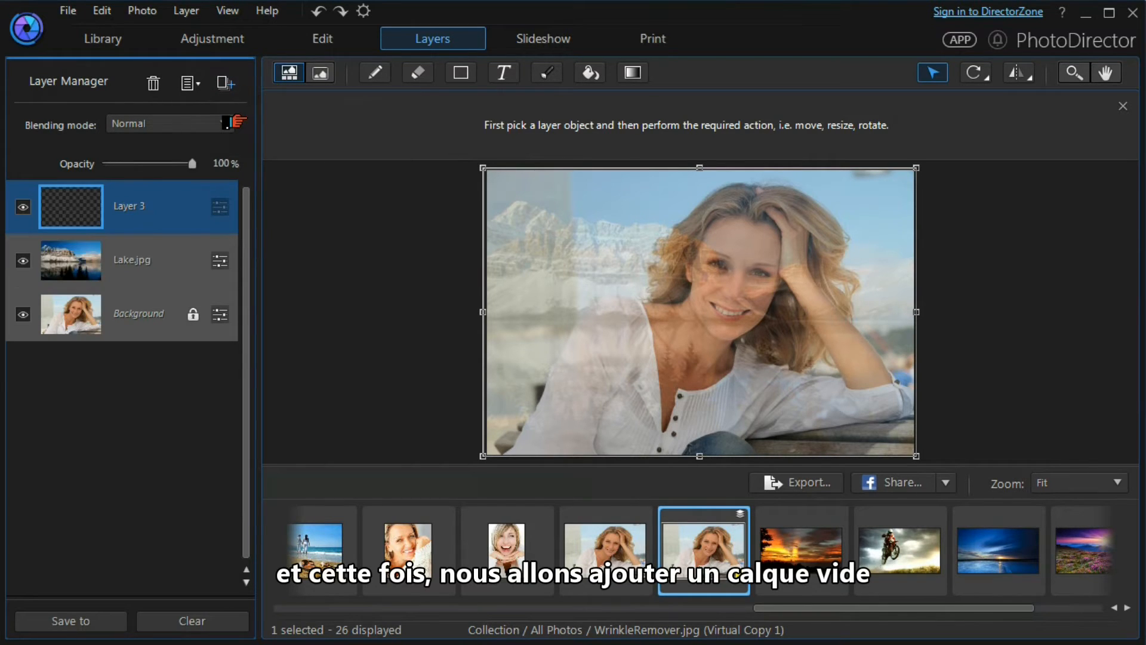
pyautogui.rightClick(153, 208)
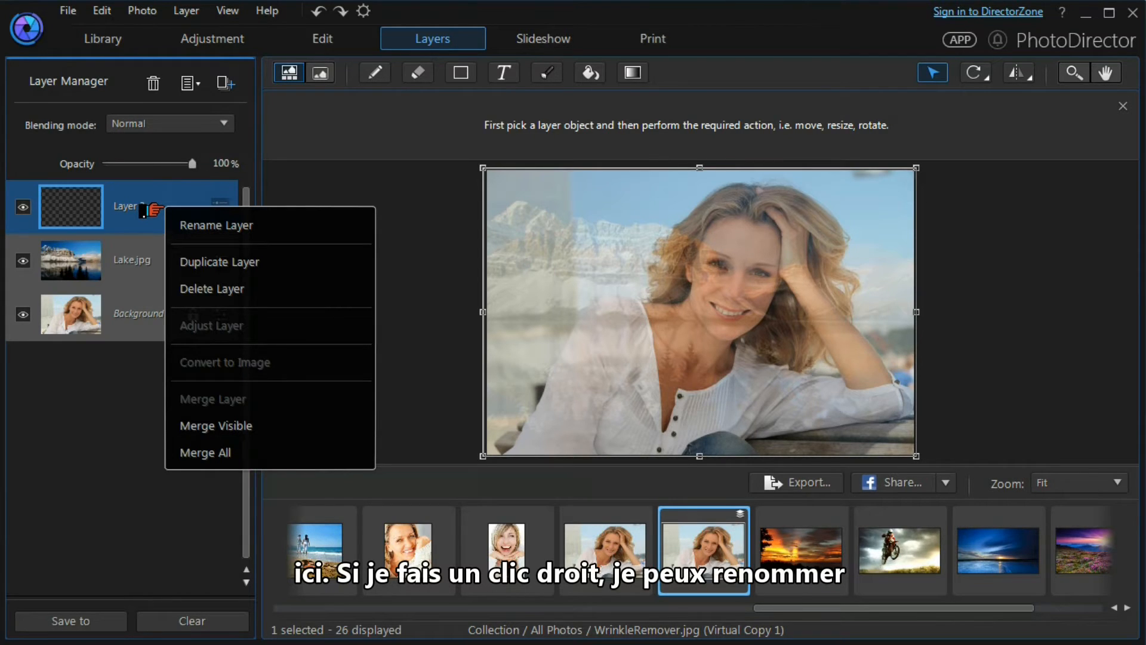
pyautogui.click(191, 232)
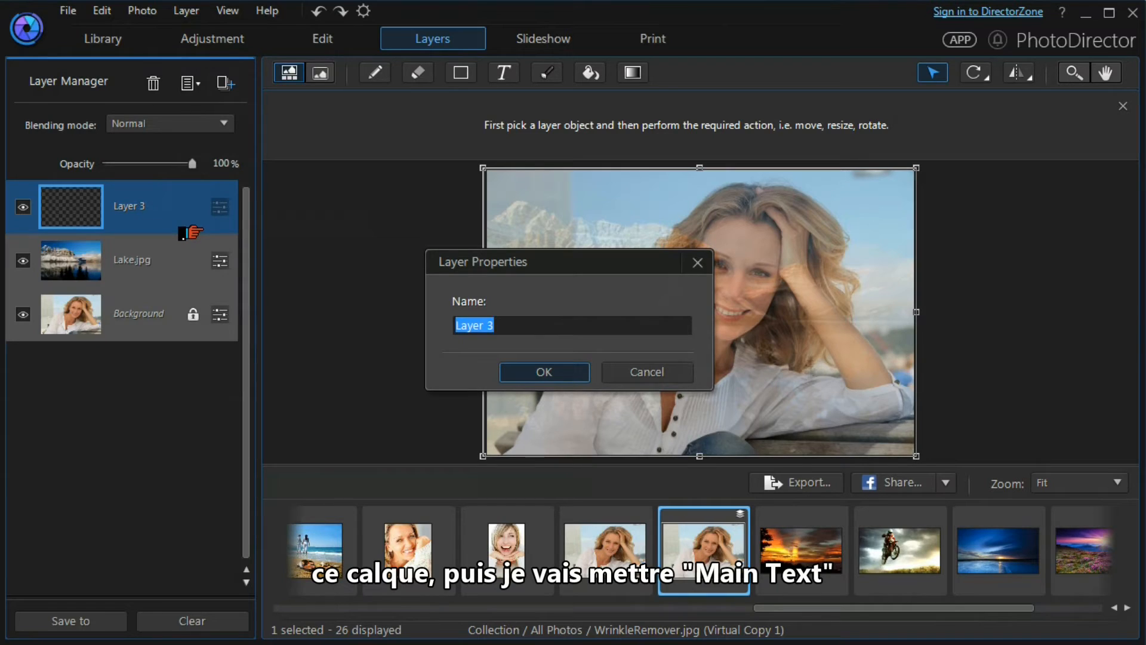
pyautogui.write('Main ')
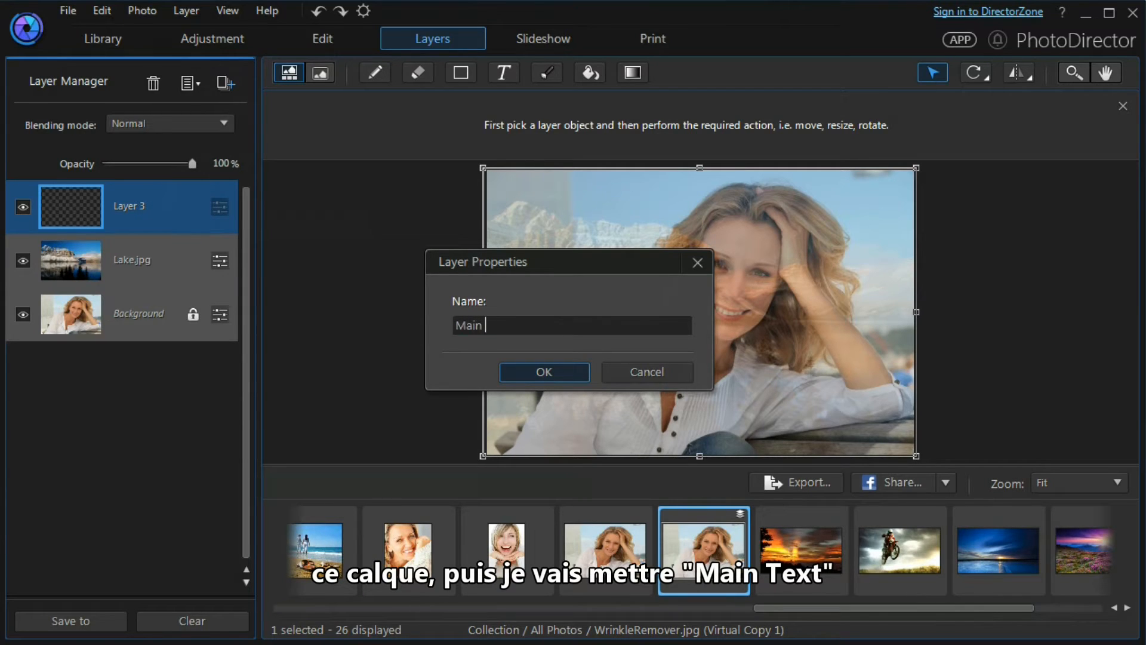
pyautogui.write('Text')
pyautogui.click(519, 373)
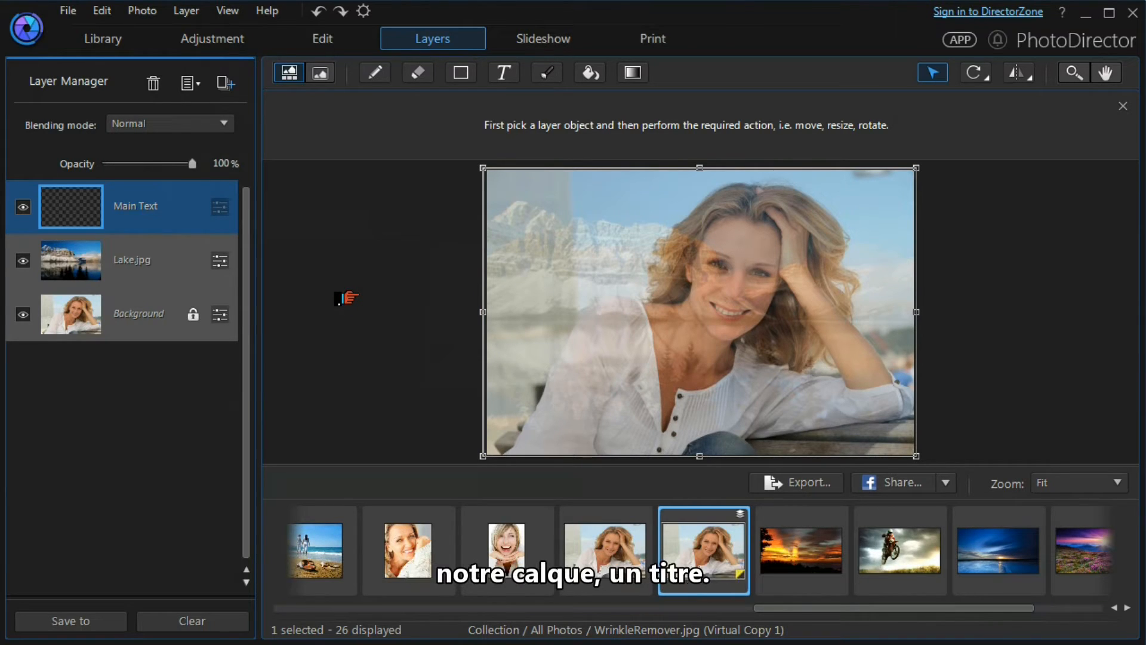
# With the Text tool in blue, paste the text "Vacations of a lifetime" into a text box near the canvas's upper left
pyautogui.click(502, 73)
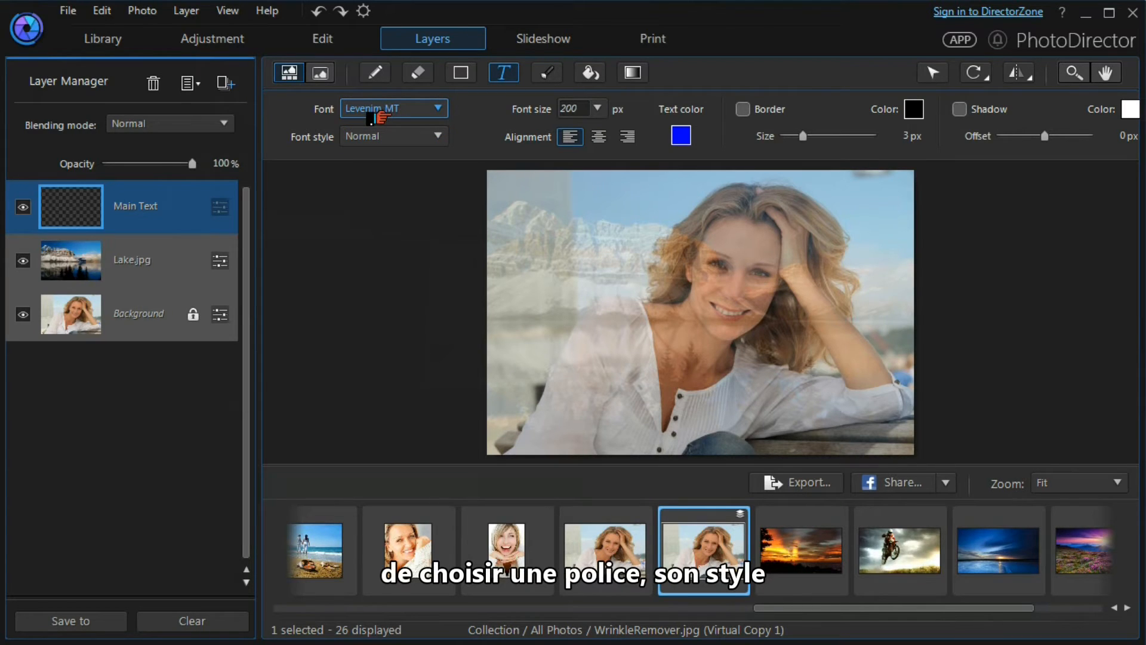
pyautogui.click(674, 141)
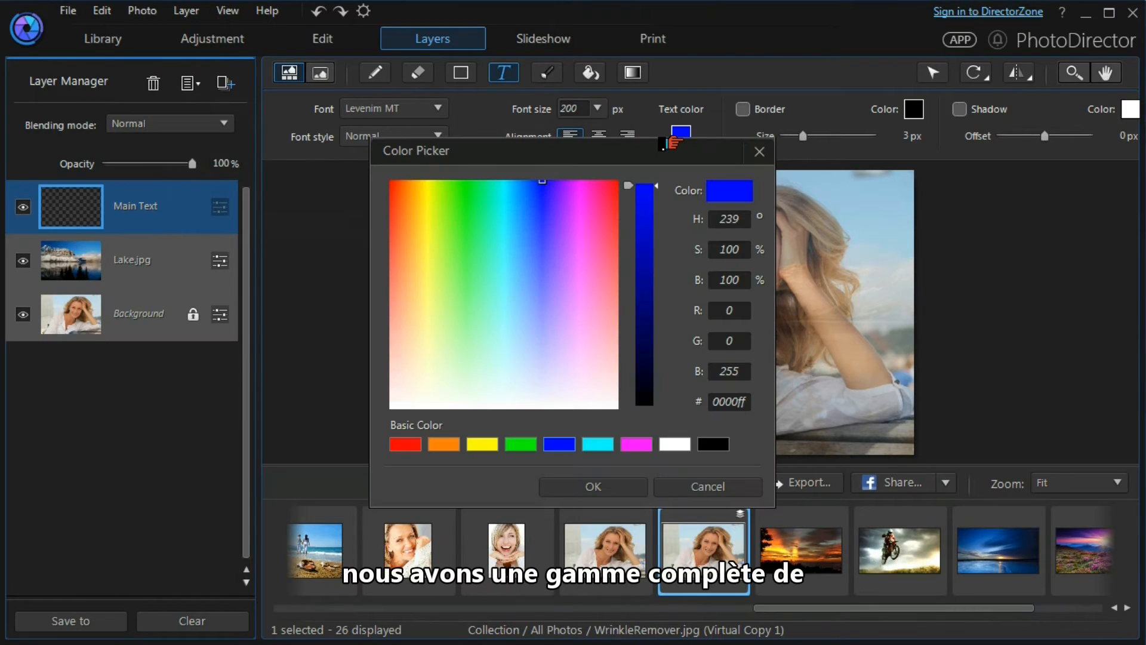
pyautogui.click(666, 495)
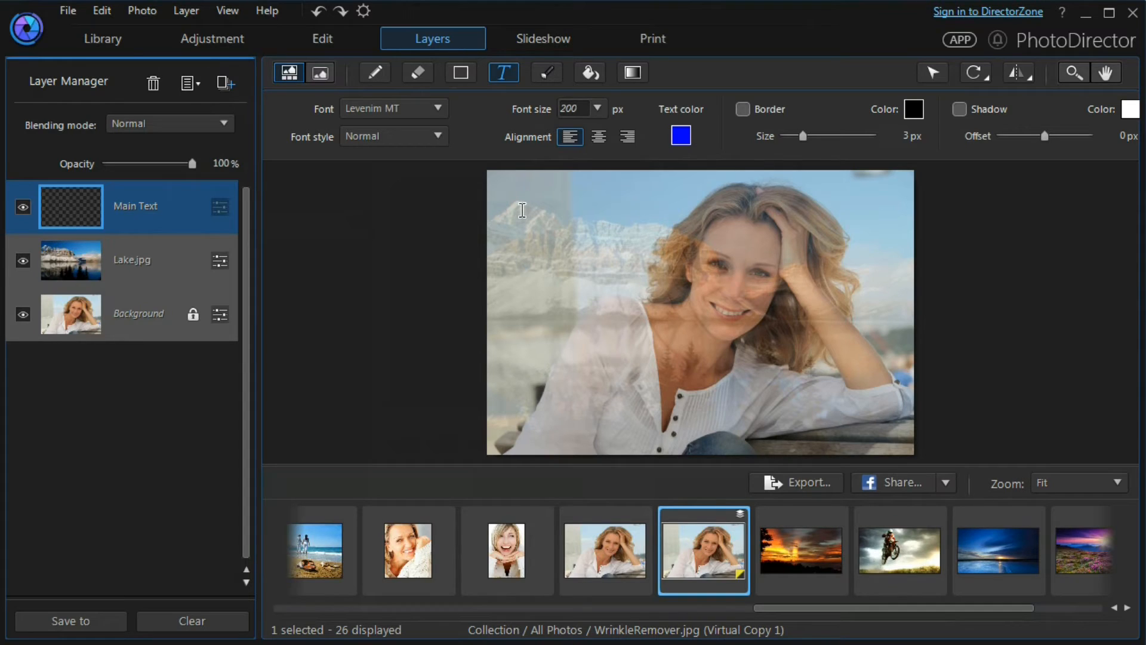
pyautogui.click(522, 211)
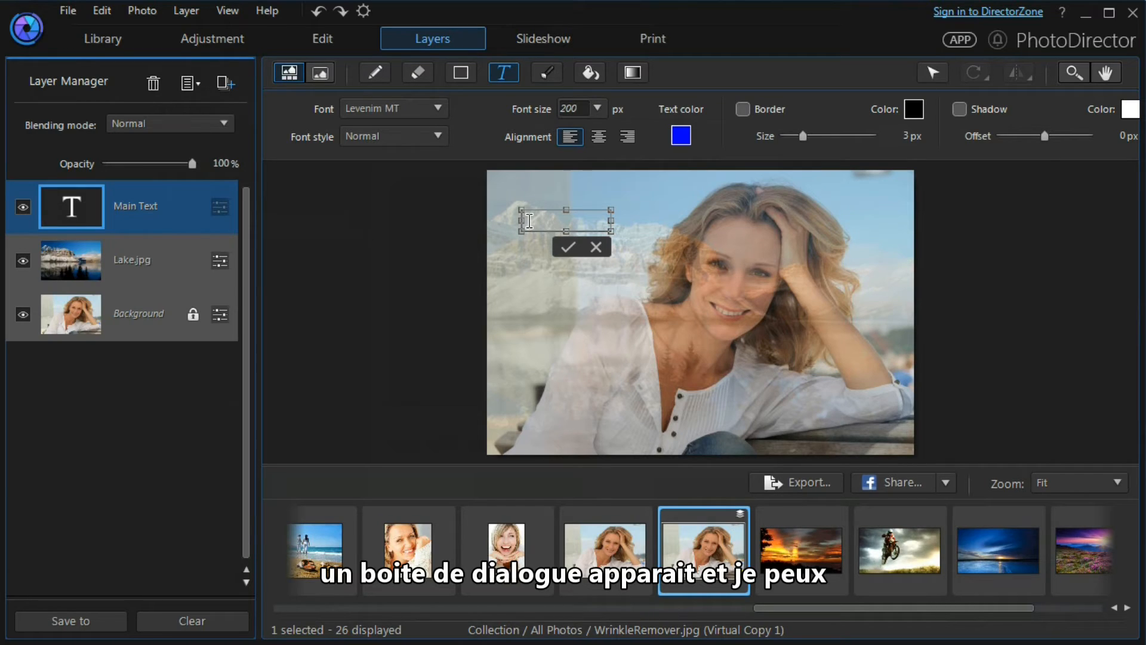
pyautogui.write('Vacations of a lifetime')
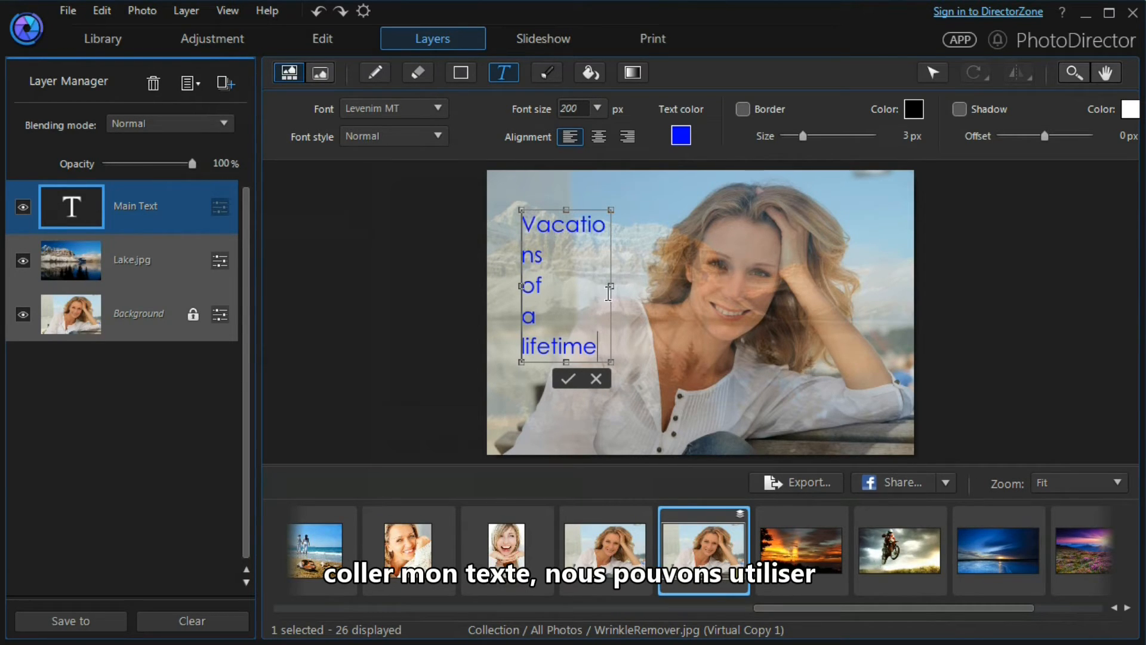
# Resize the text box to fit three lines, move it toward the top-left corner, and confirm the text
pyautogui.moveTo(611, 286); pyautogui.dragTo(655, 285)
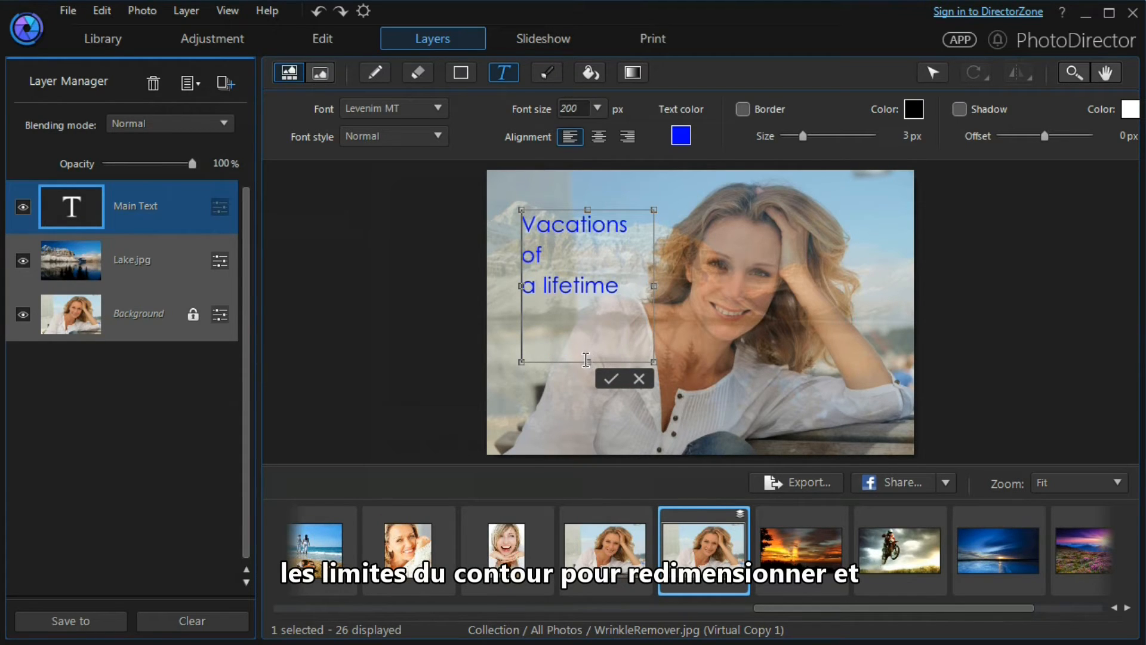
pyautogui.moveTo(588, 362); pyautogui.dragTo(584, 314)
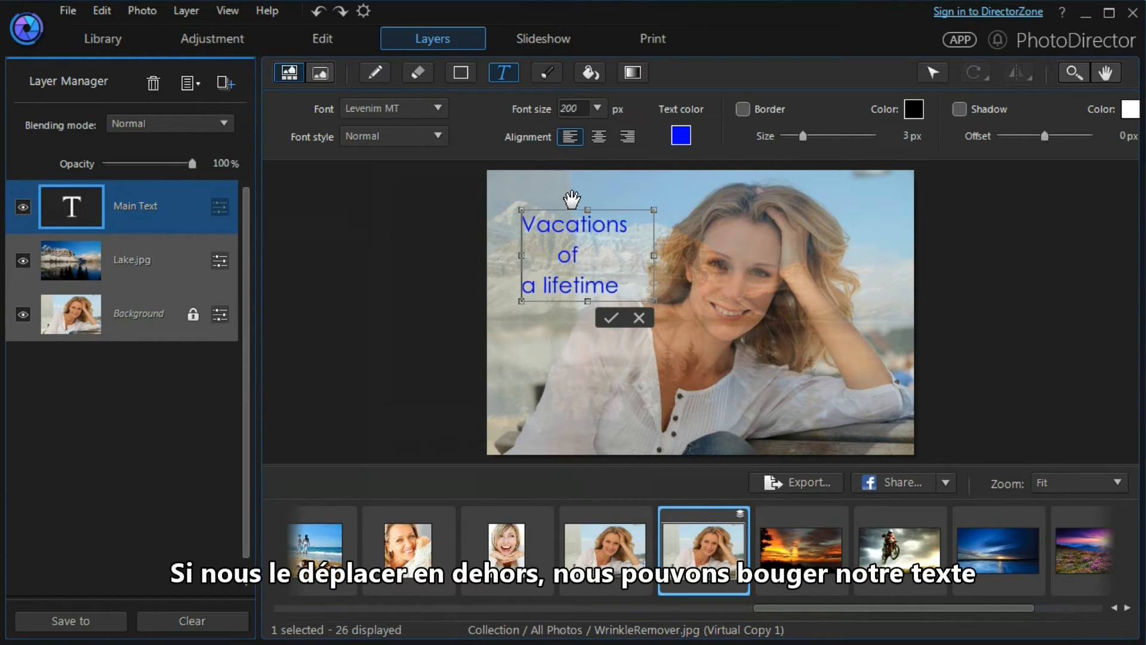
pyautogui.moveTo(571, 198); pyautogui.dragTo(561, 179)
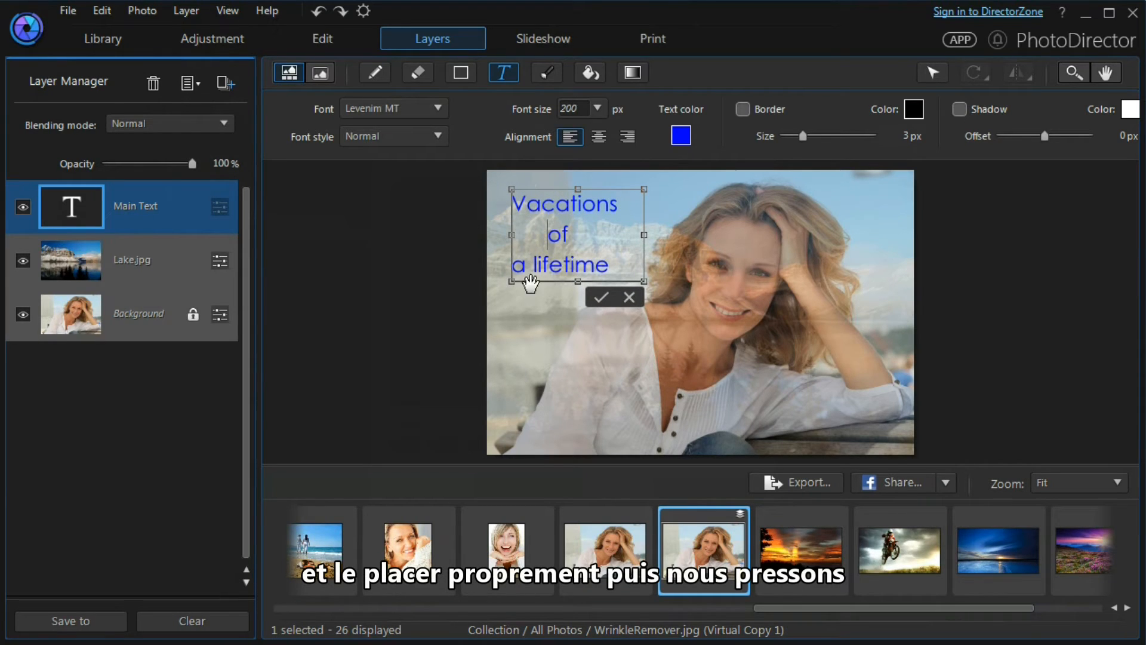
pyautogui.click(597, 298)
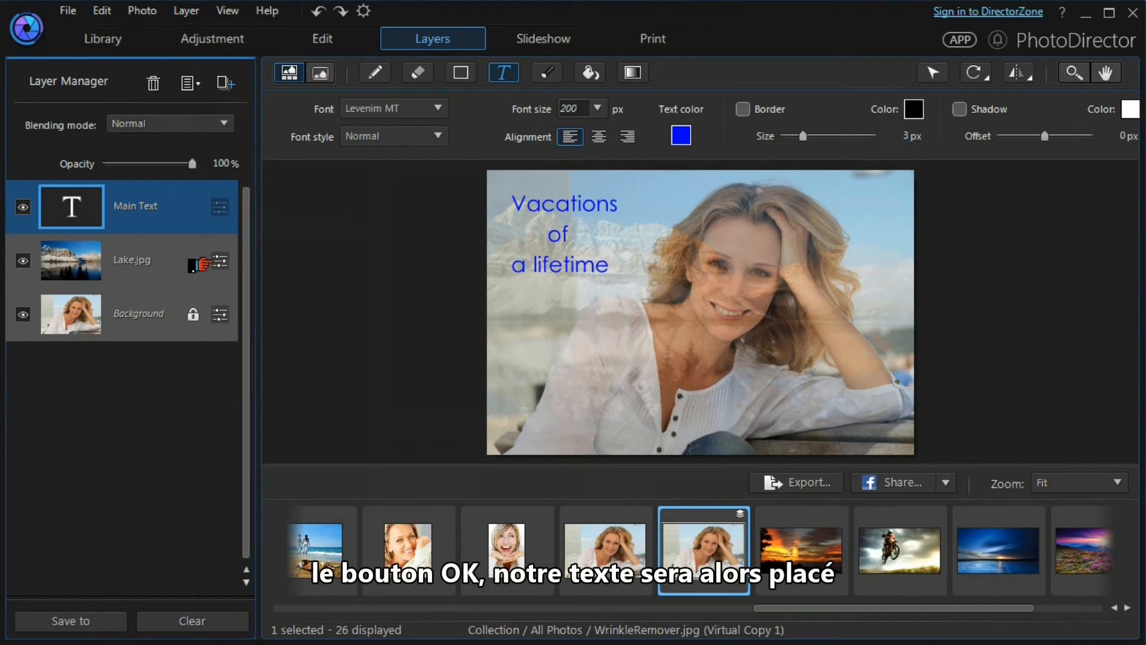
# Toggle the visibility of the Main Text and Lake layers off and back on
pyautogui.click(22, 207)
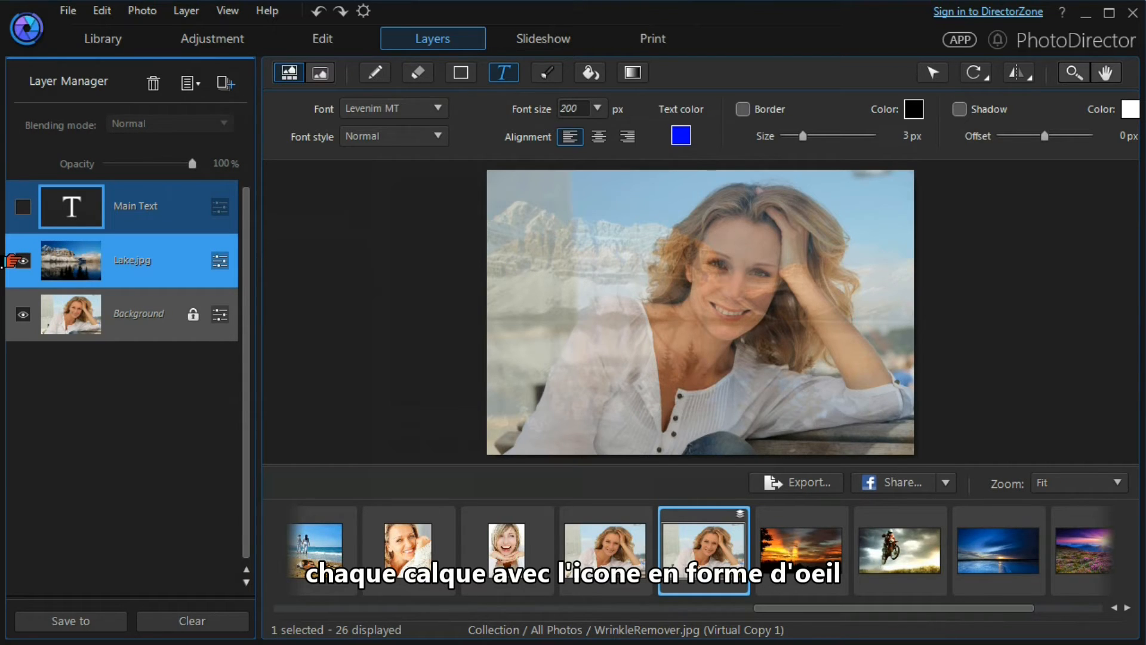
pyautogui.click(15, 261)
pyautogui.click(14, 261)
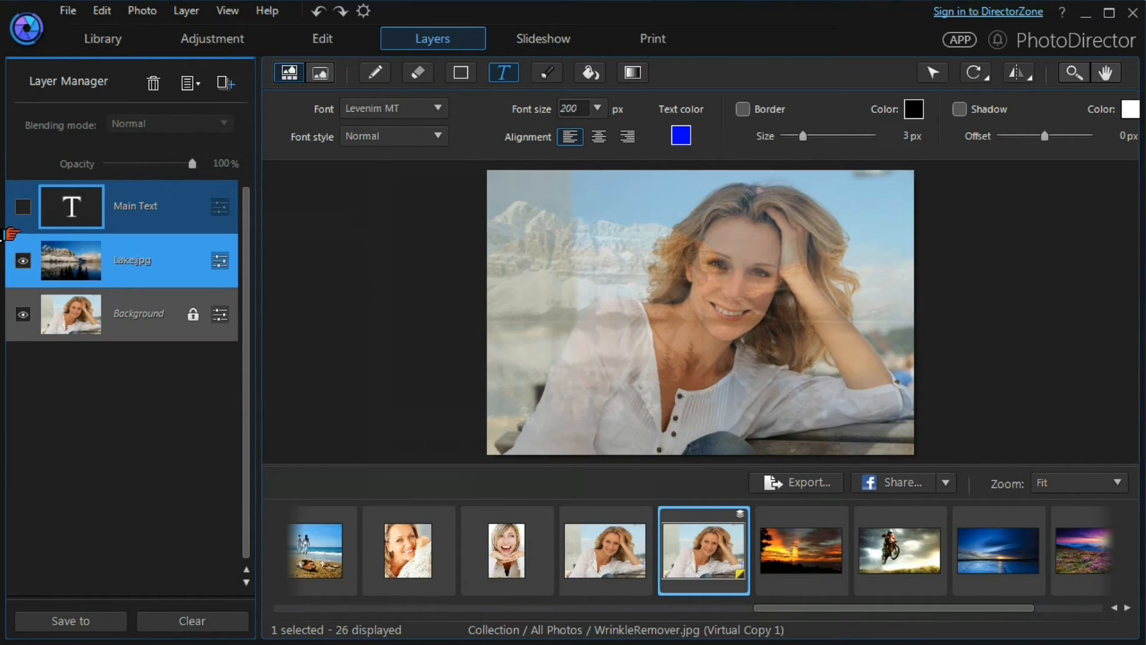
pyautogui.click(13, 209)
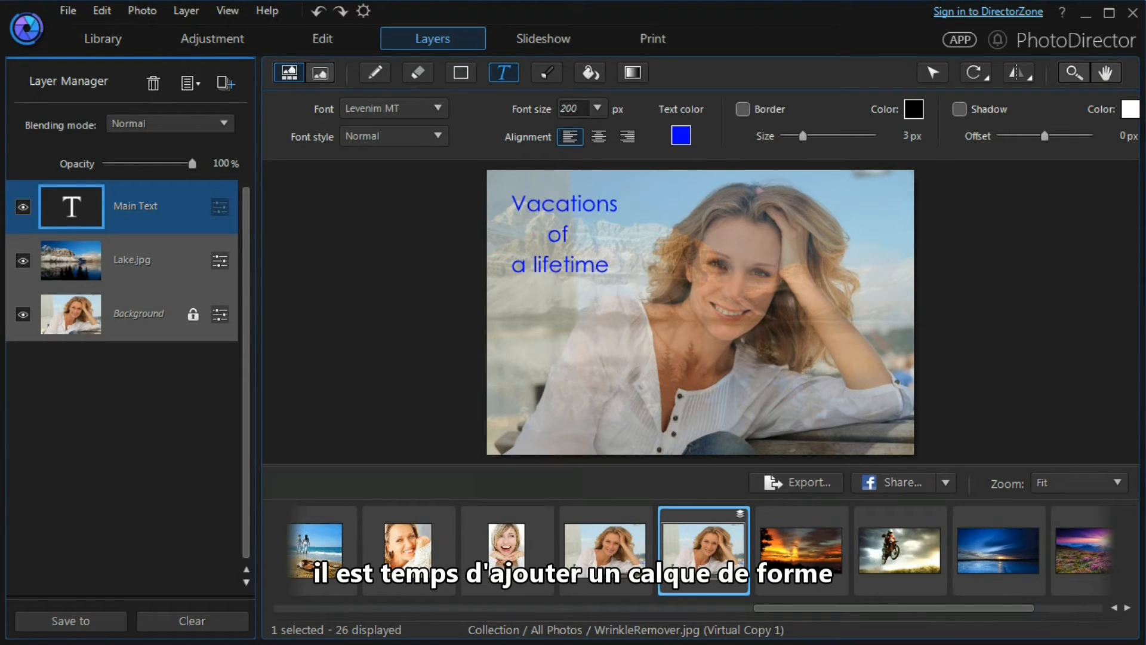
# Add another empty layer, switch to the Shape tool, and rename the new layer Shape 1
pyautogui.click(222, 85)
pyautogui.click(218, 113)
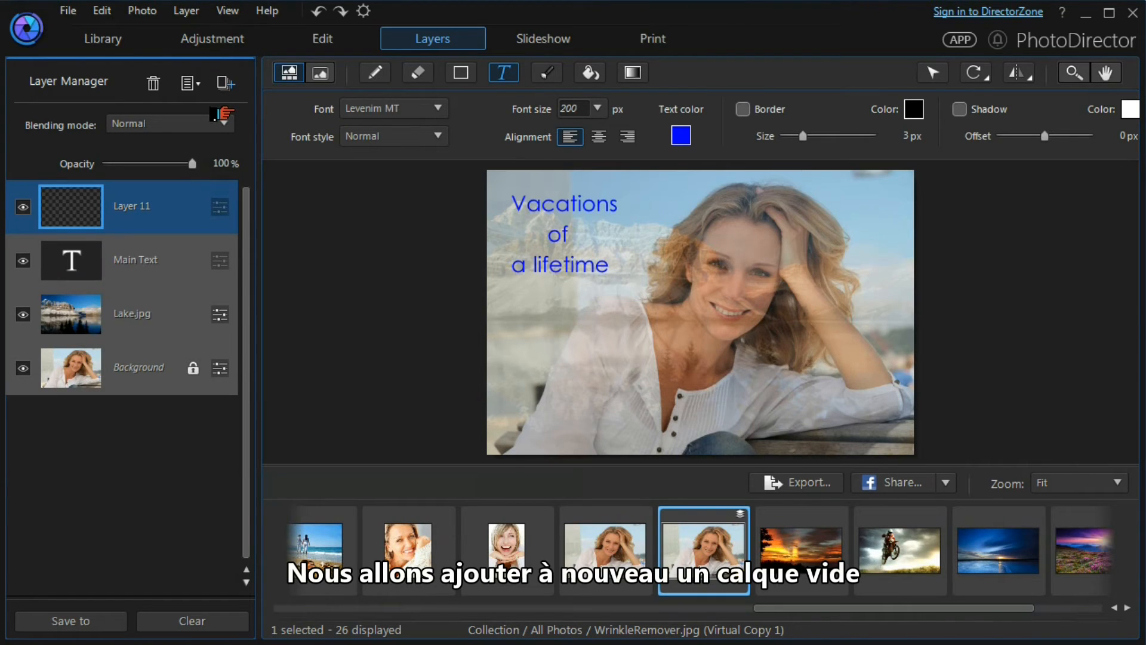
pyautogui.click(454, 75)
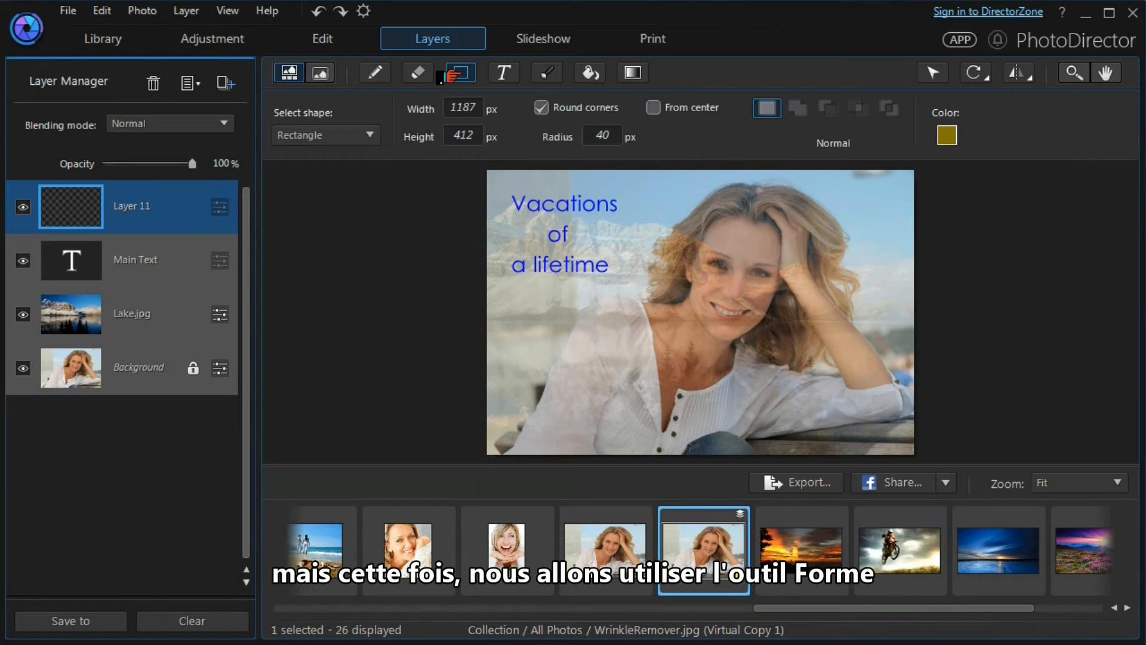
pyautogui.rightClick(122, 212)
pyautogui.click(167, 228)
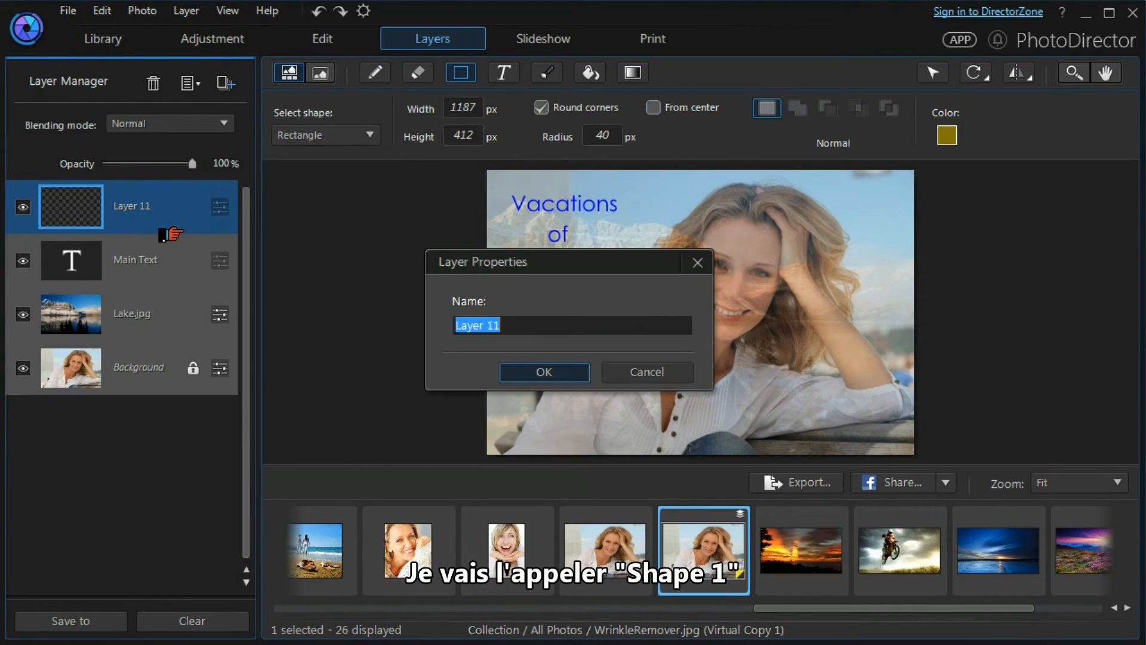
pyautogui.write('Shape 1')
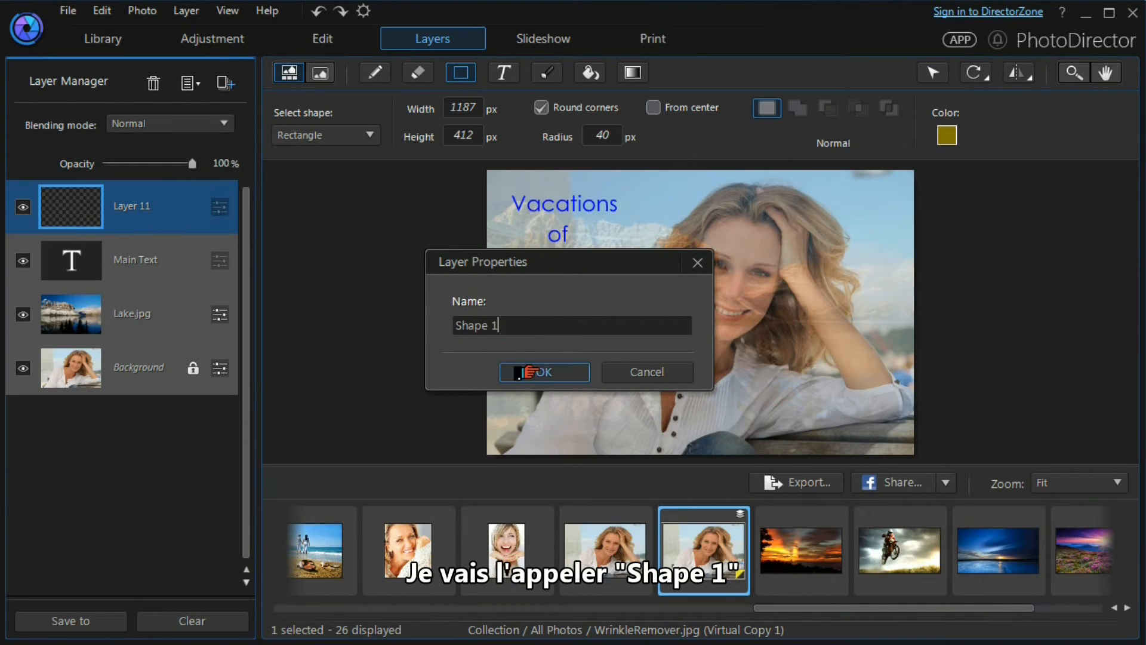
pyautogui.click(507, 371)
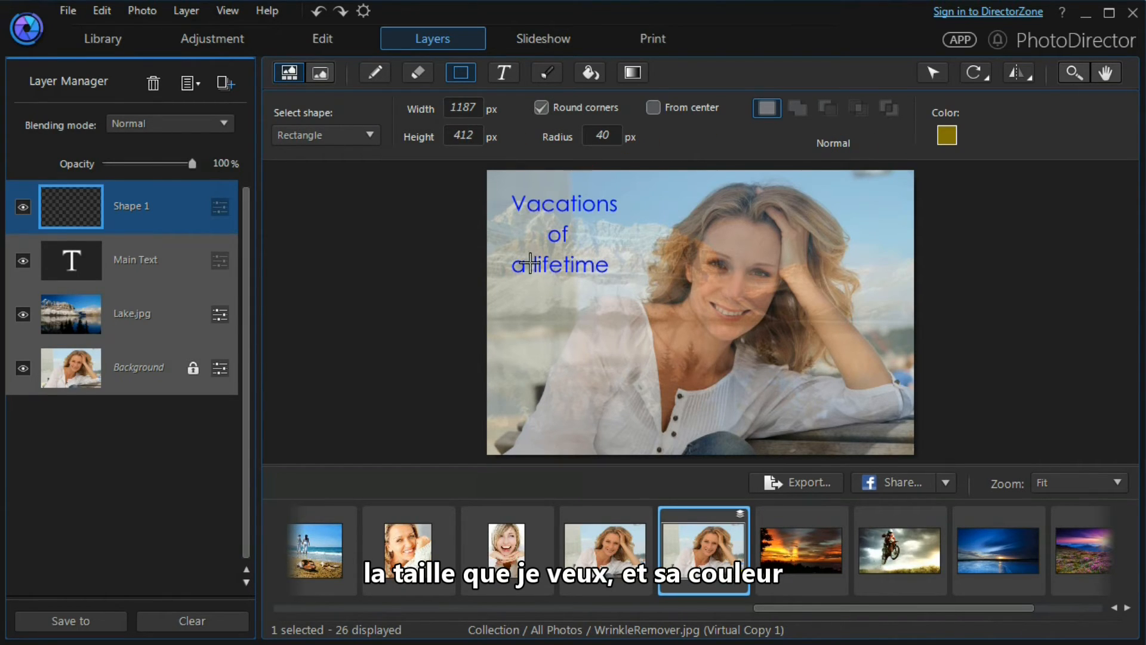
# Place a 1187 × 412 px rounded rectangle with 40 px radius near the lower left of the canvas
pyautogui.click(524, 361)
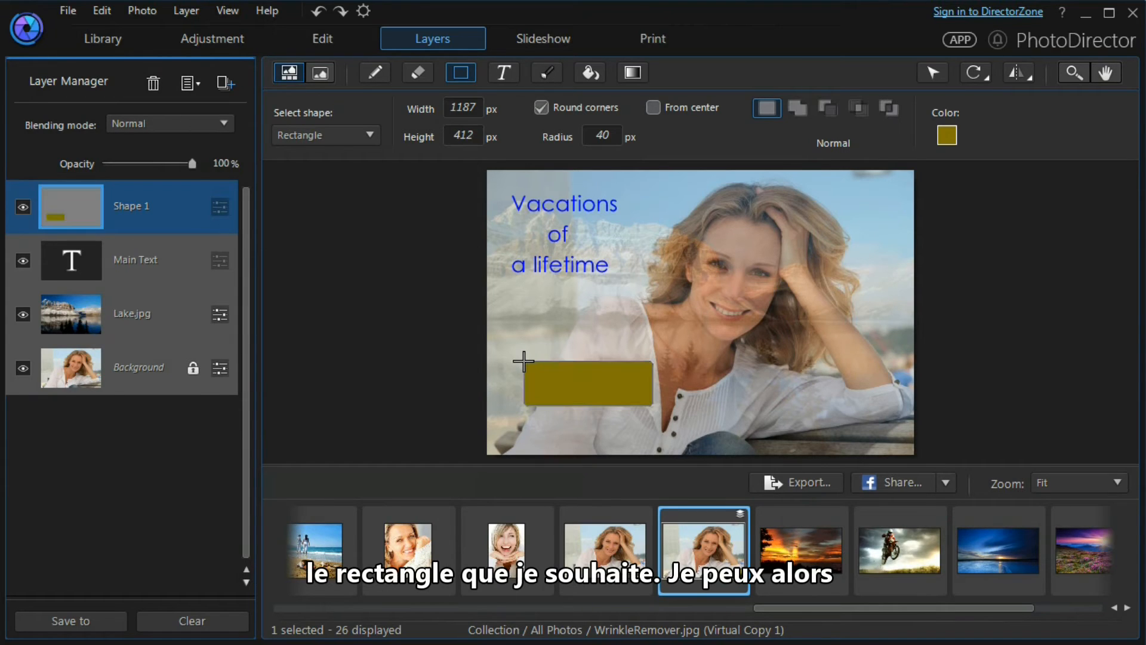
# Move the rounded rectangle toward the lower-left corner of the canvas and lower its opacity
pyautogui.click(929, 73)
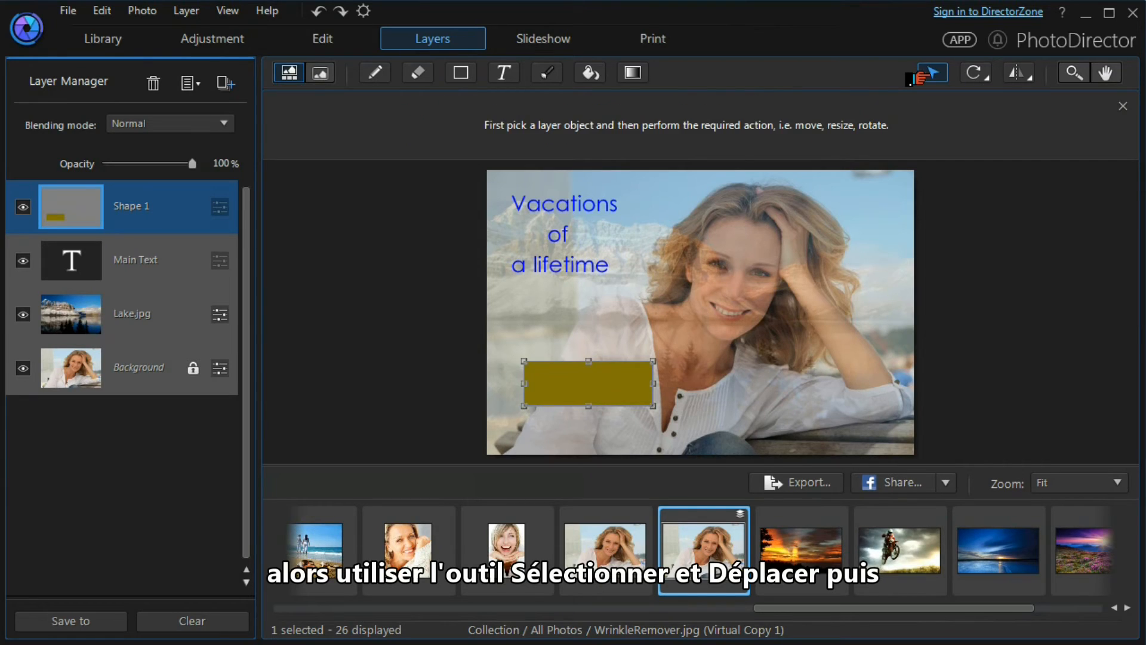
pyautogui.moveTo(589, 388); pyautogui.dragTo(575, 420)
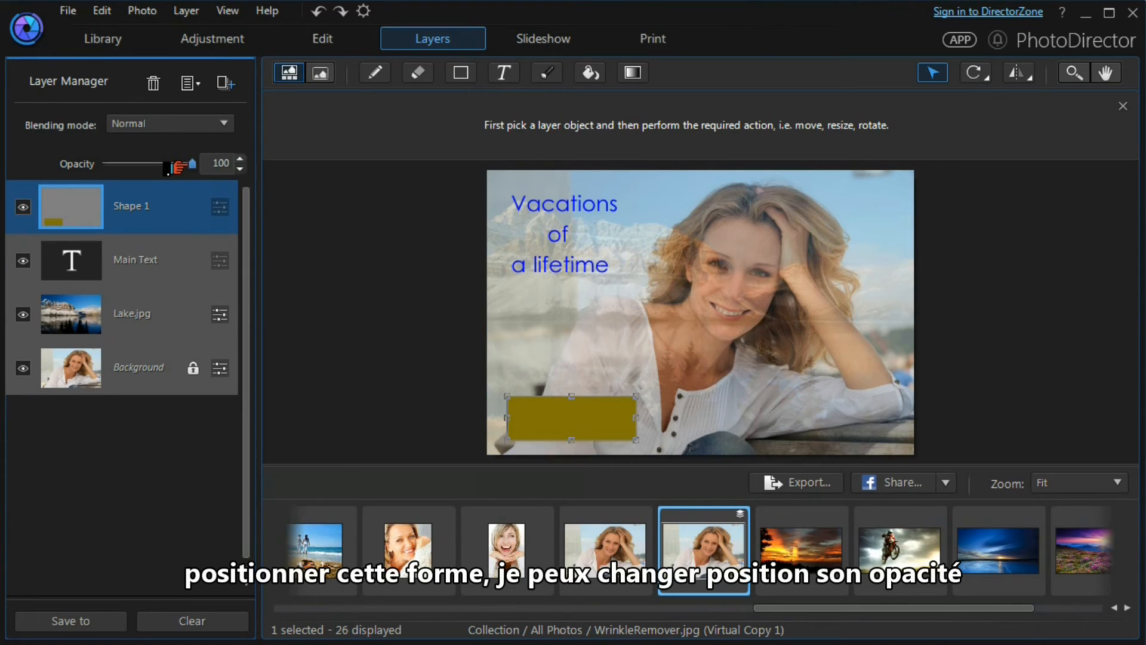
pyautogui.moveTo(185, 167); pyautogui.dragTo(152, 168)
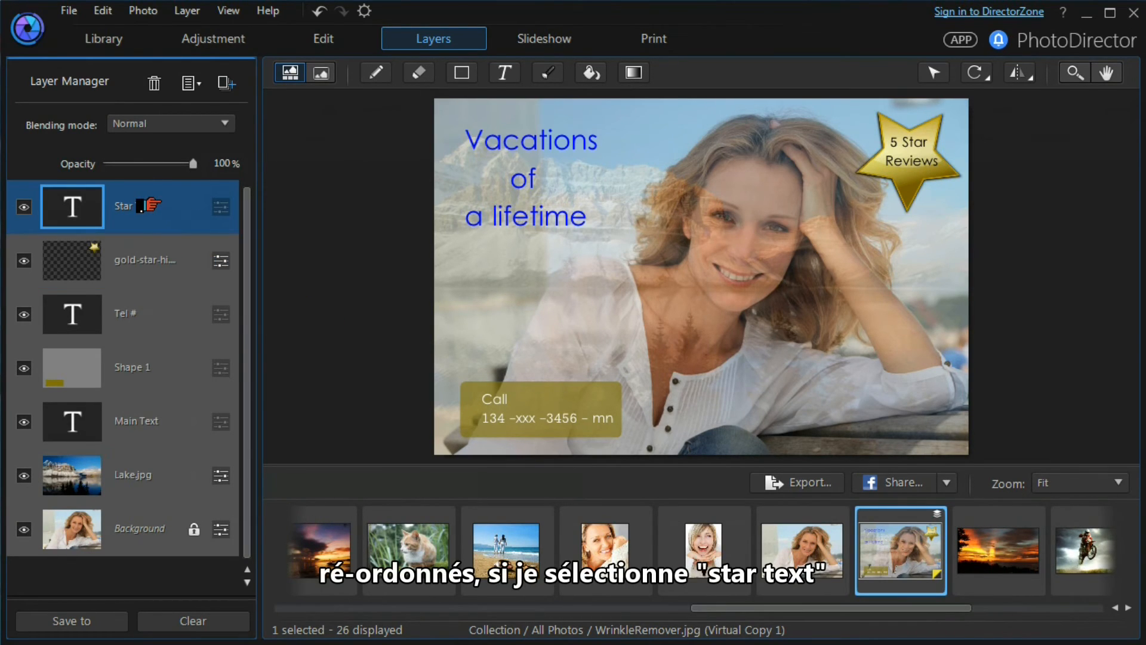
# Move the Star Txt layer below the gold star layer and back above it
pyautogui.moveTo(150, 204); pyautogui.dragTo(147, 272)
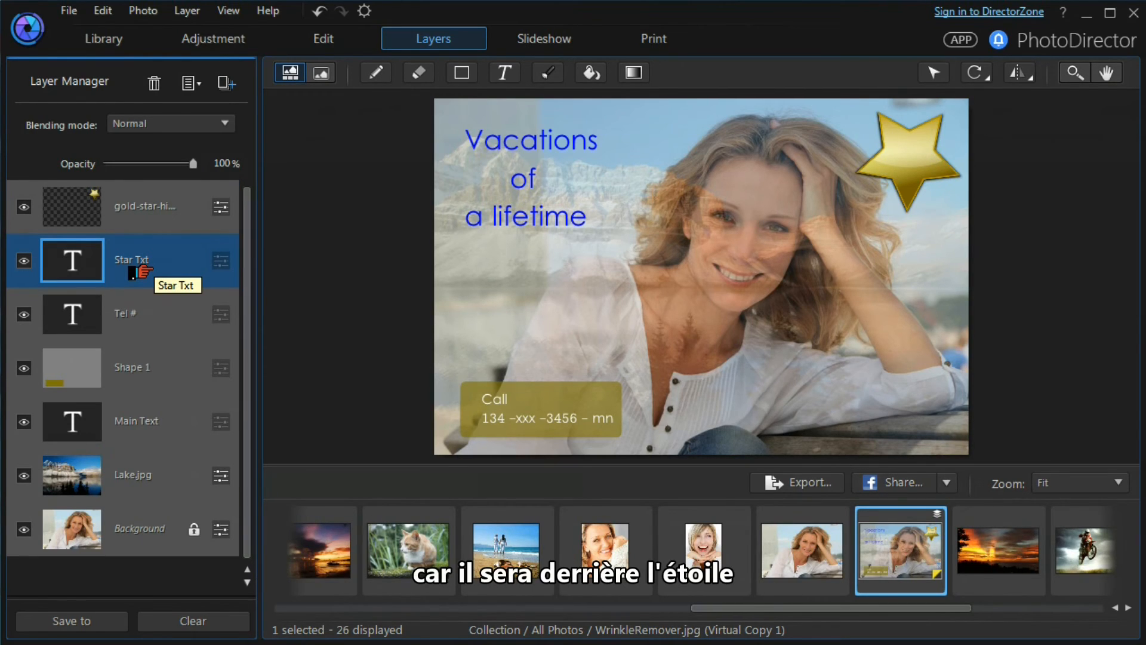
pyautogui.moveTo(143, 272); pyautogui.dragTo(142, 206)
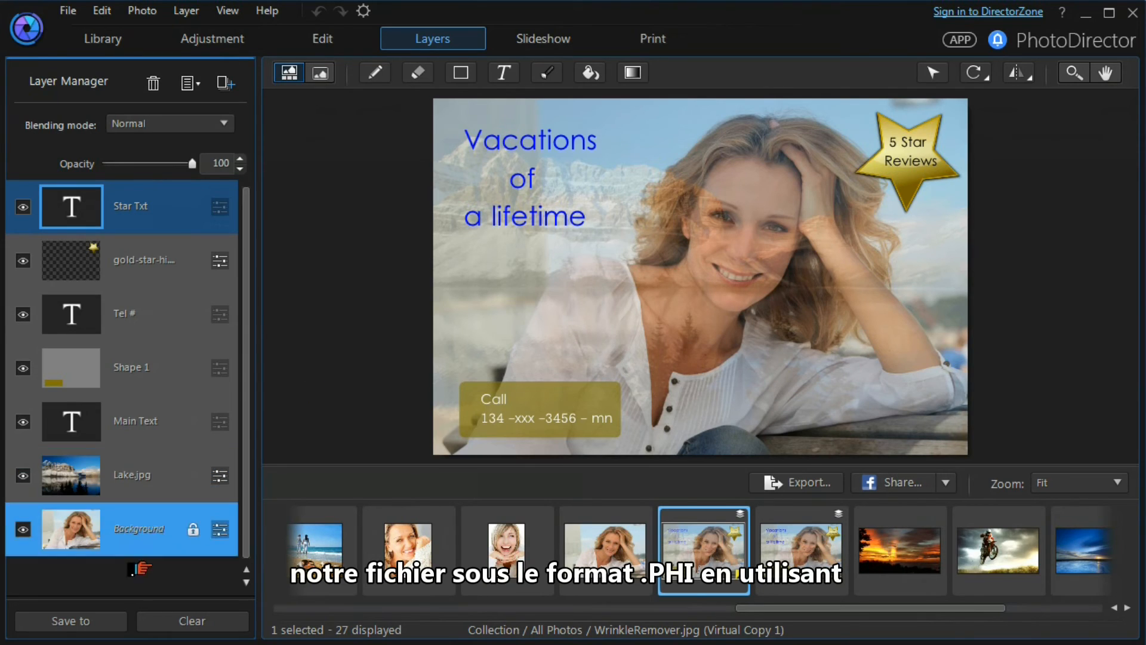
pyautogui.click(59, 621)
pyautogui.click(66, 604)
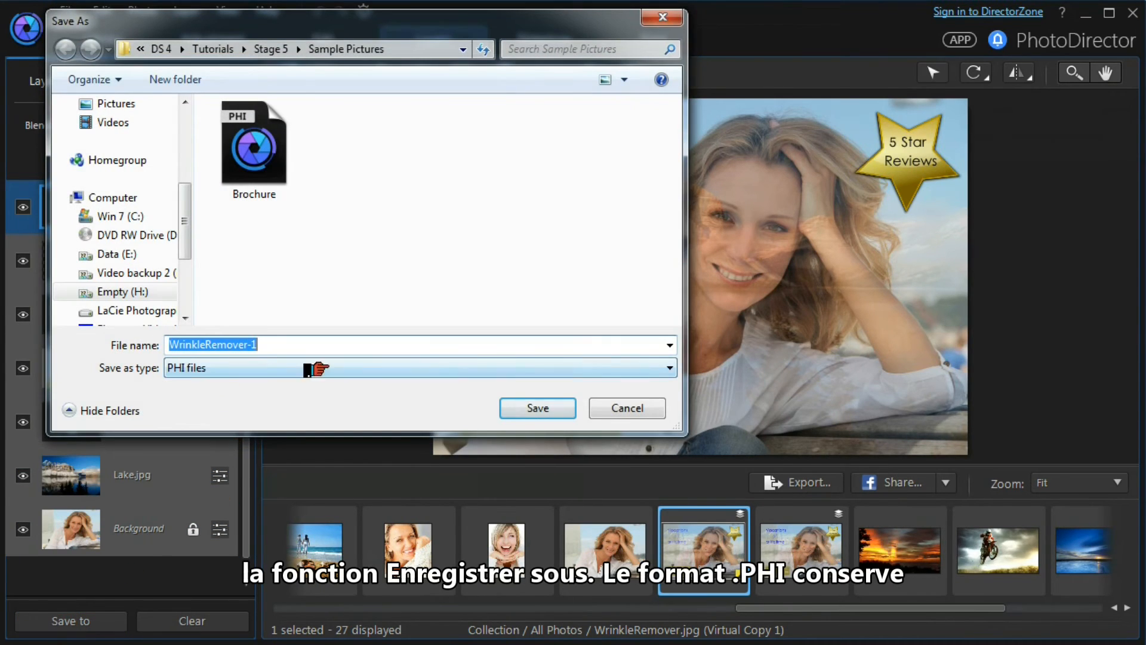
pyautogui.click(663, 369)
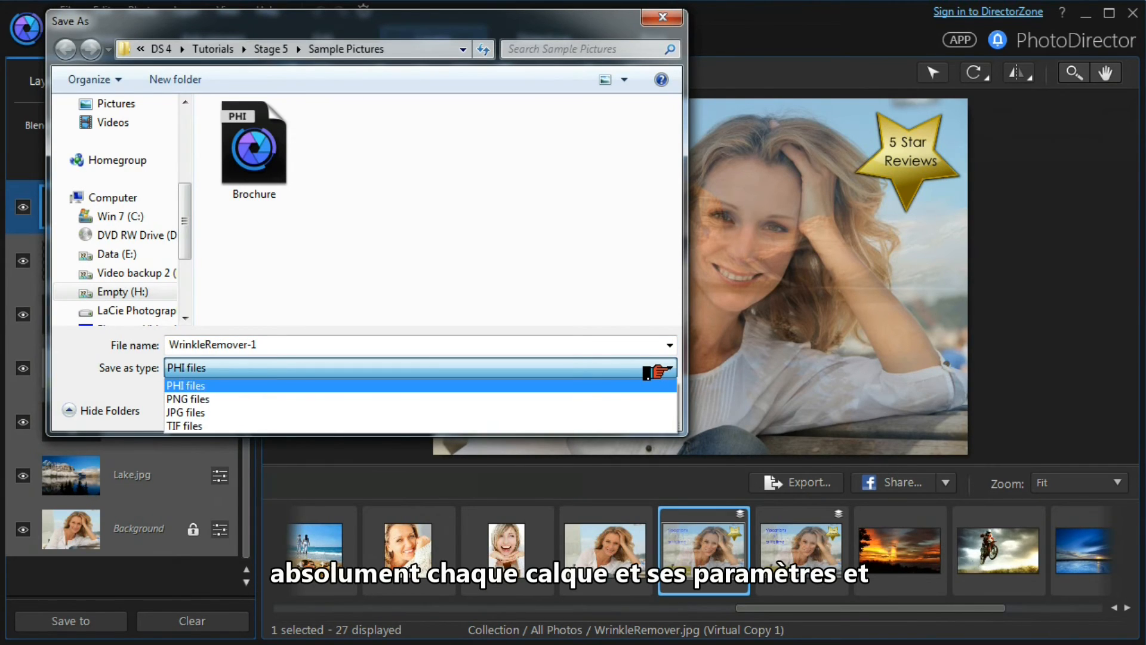
pyautogui.click(627, 387)
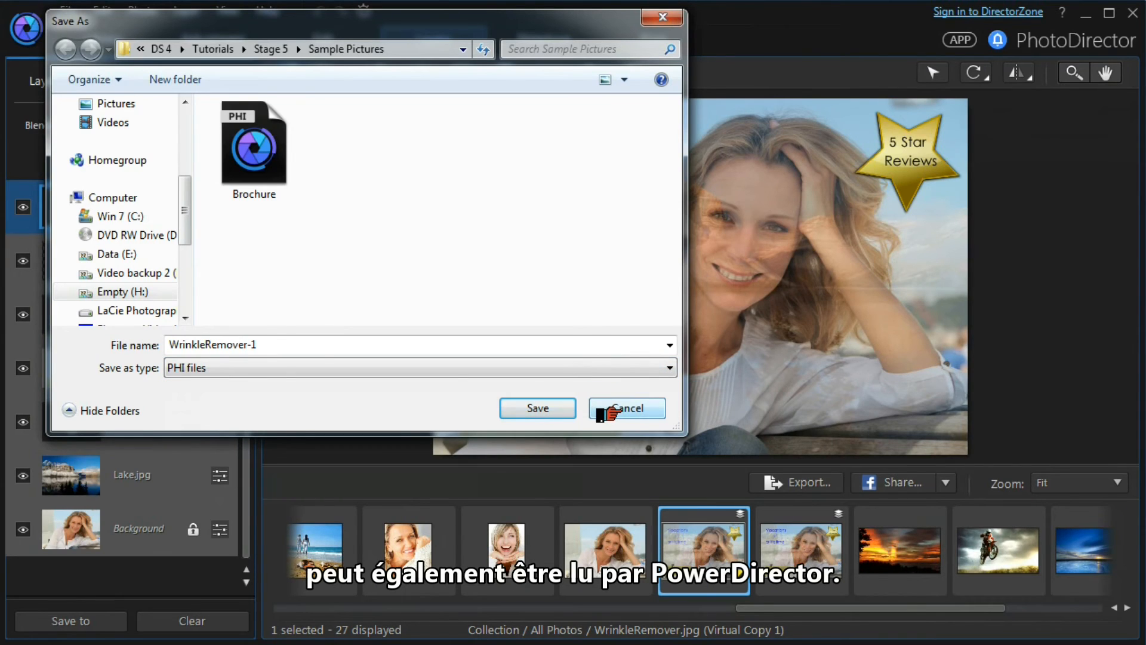
pyautogui.click(609, 411)
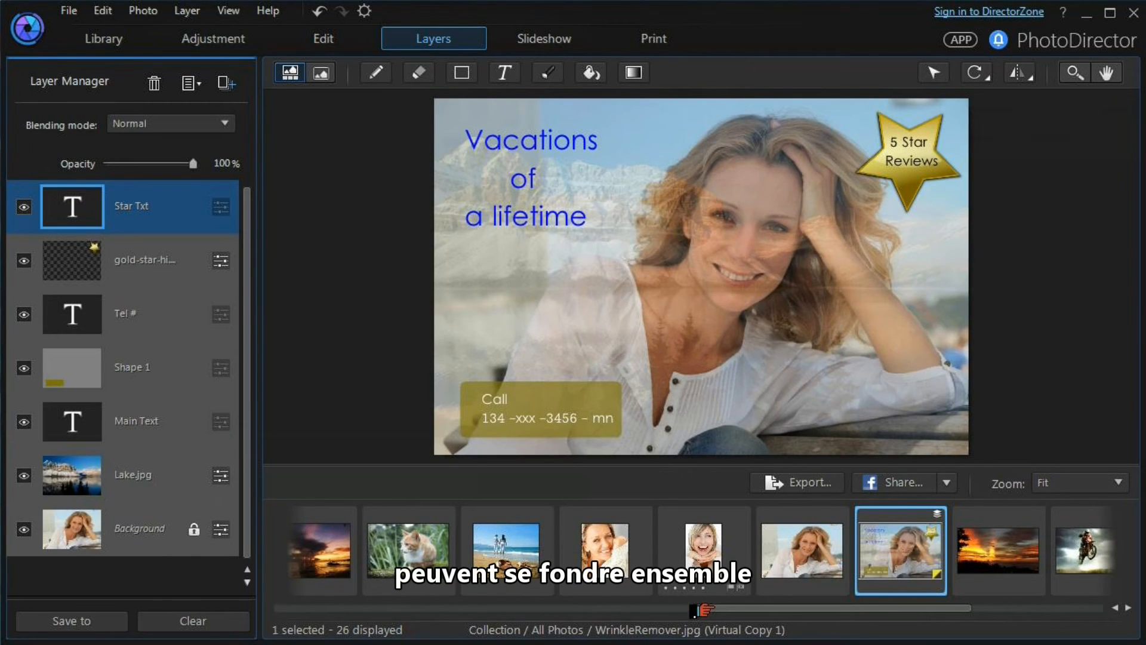
# Open the ToothBrush.jpg photo and duplicate its Background layer
pyautogui.click(697, 546)
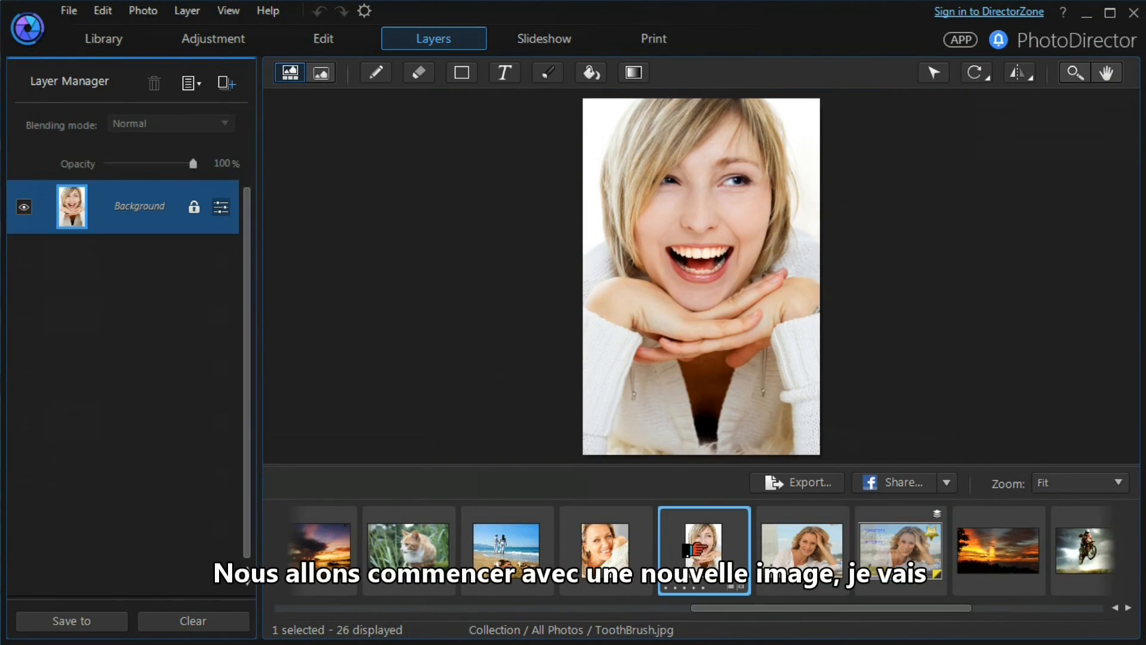
pyautogui.rightClick(137, 209)
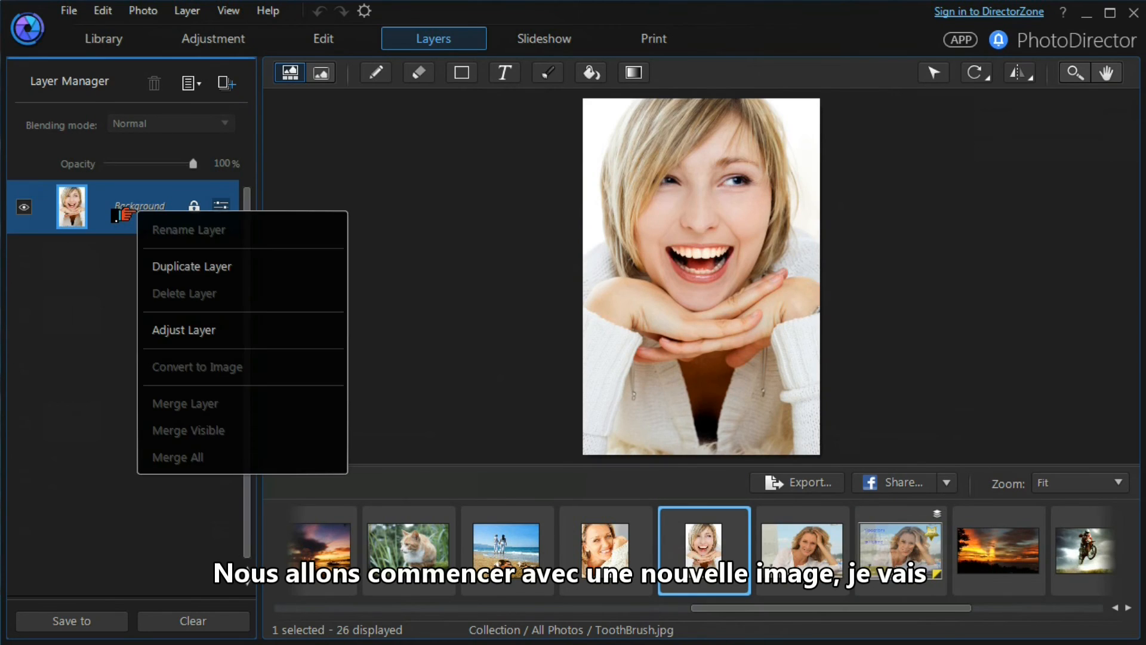
pyautogui.click(168, 266)
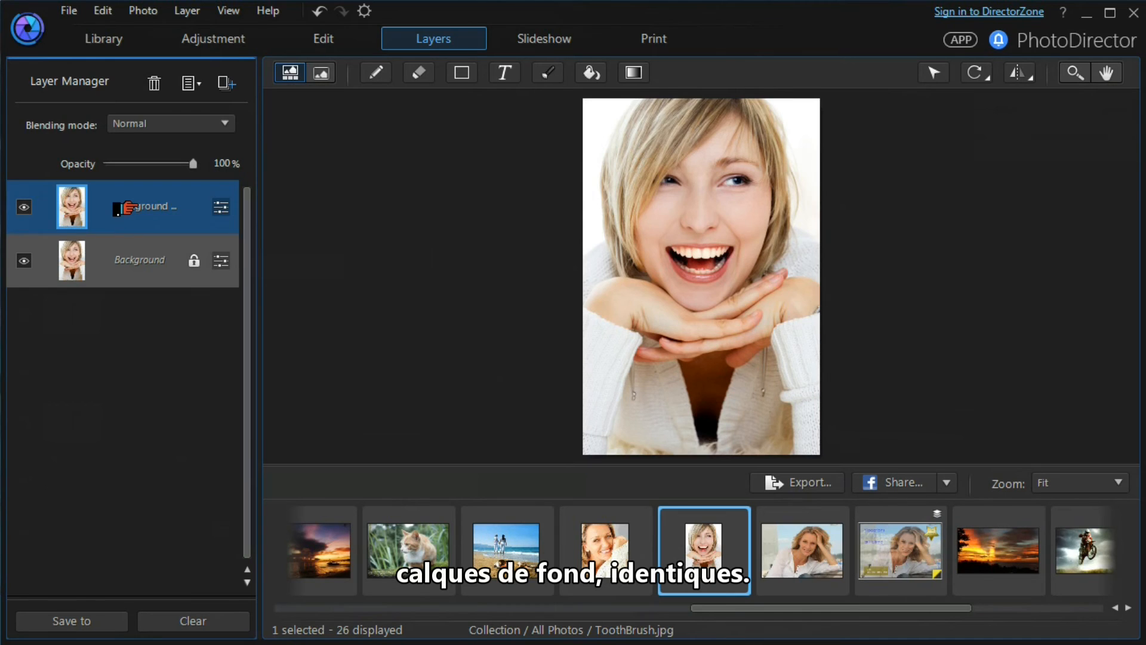
# Desaturate the duplicated layer by setting its Saturation adjustment to -100
pyautogui.click(218, 208)
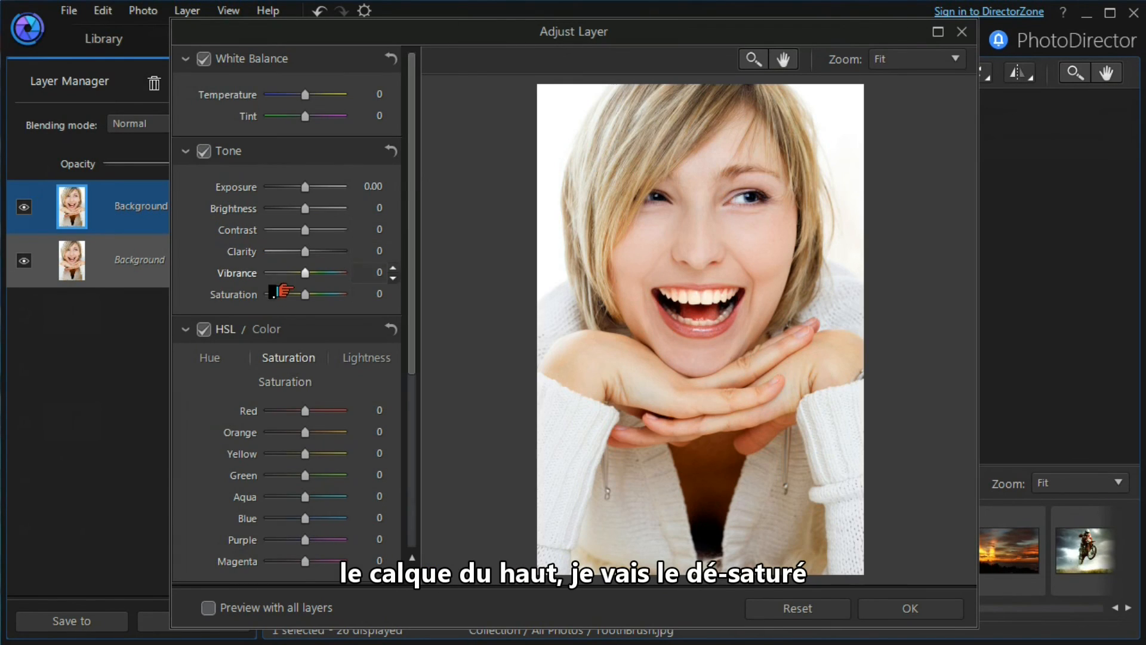
pyautogui.moveTo(305, 294); pyautogui.dragTo(234, 306)
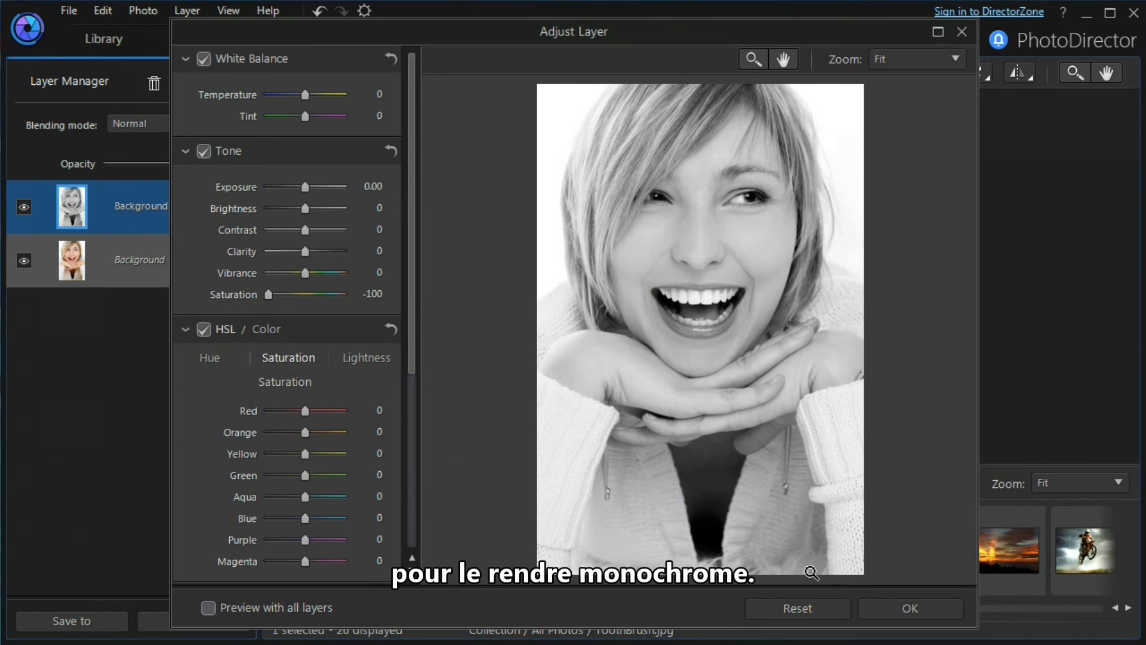
pyautogui.click(871, 609)
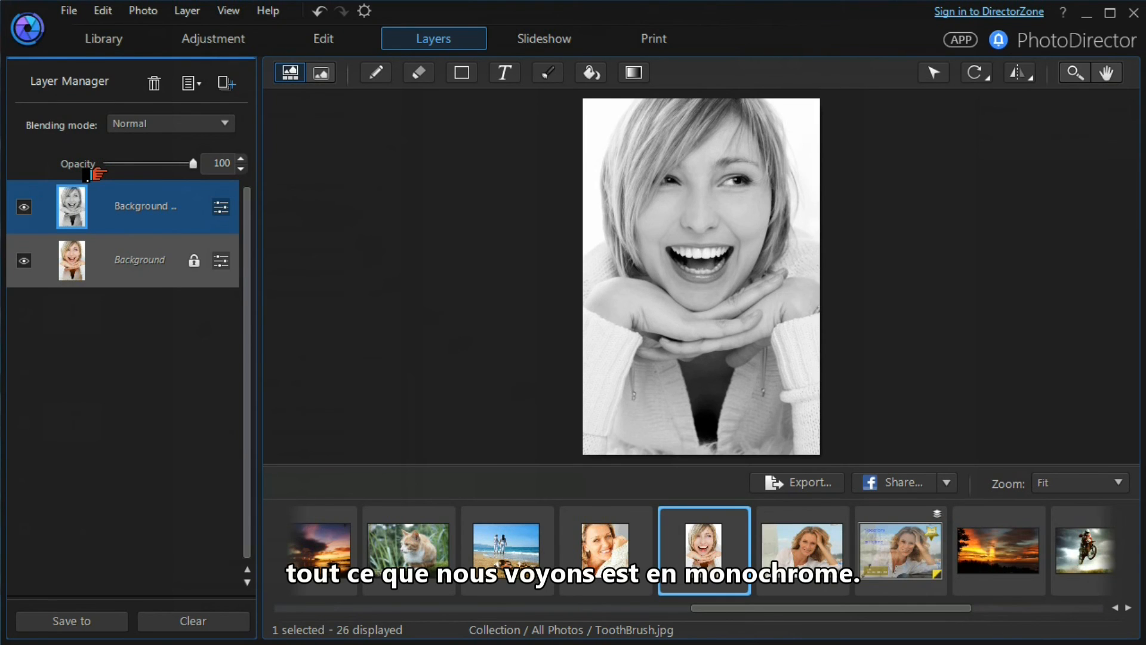
# Set the duplicated layer's blending mode to Overlay and its opacity to 67%
pyautogui.click(203, 124)
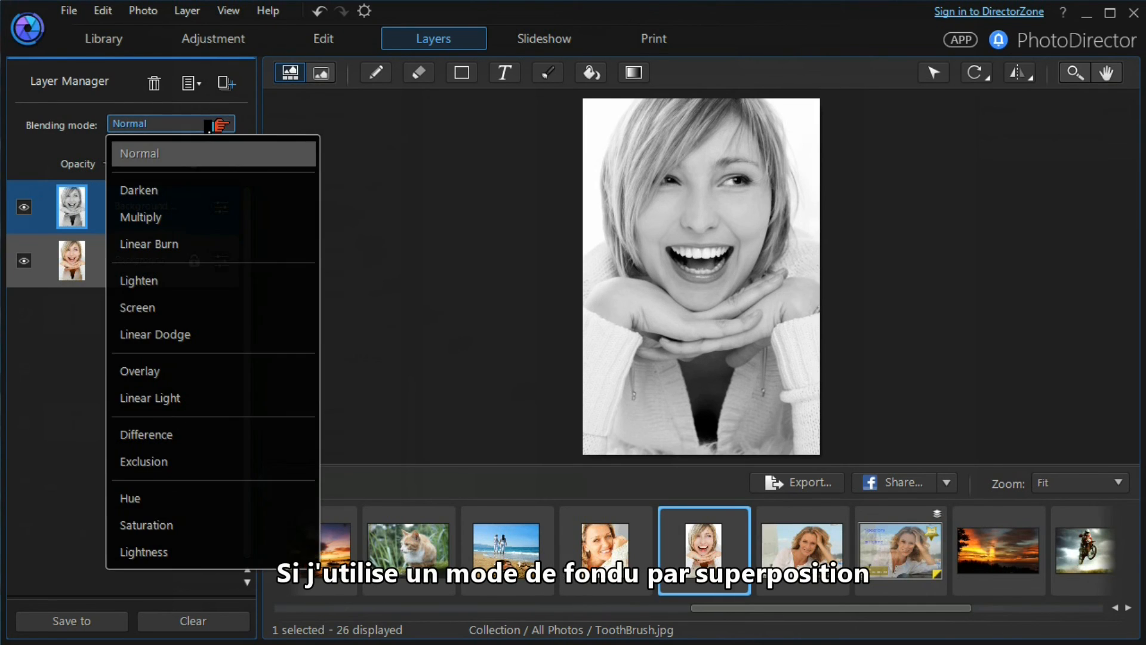
pyautogui.click(125, 371)
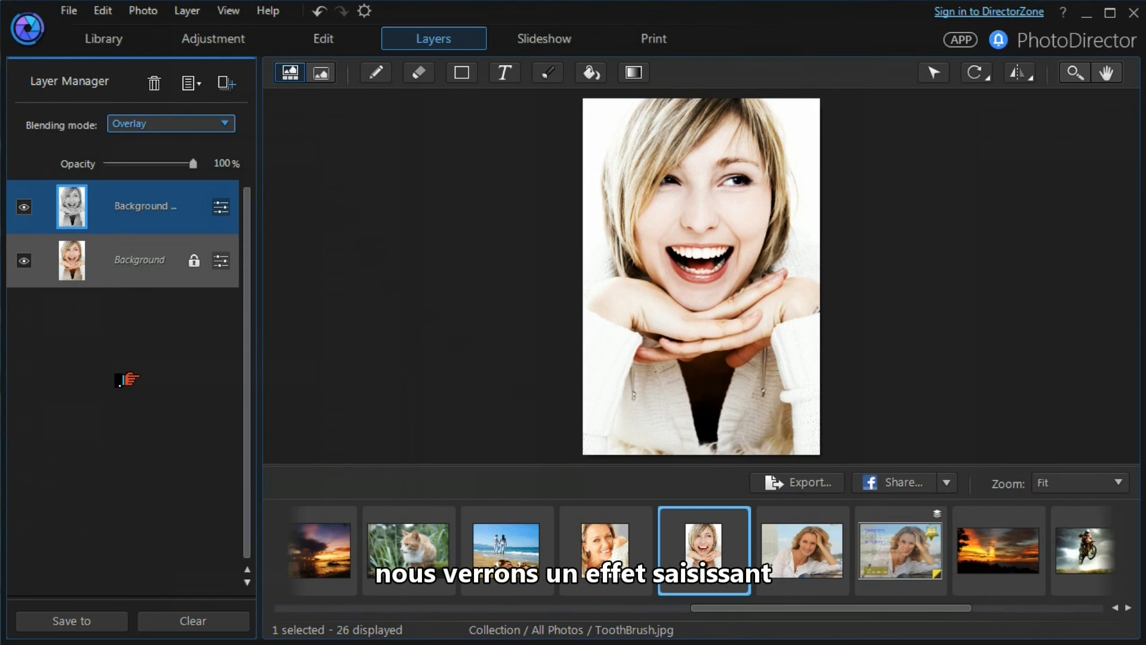
pyautogui.click(194, 166)
pyautogui.moveTo(193, 165); pyautogui.dragTo(164, 165)
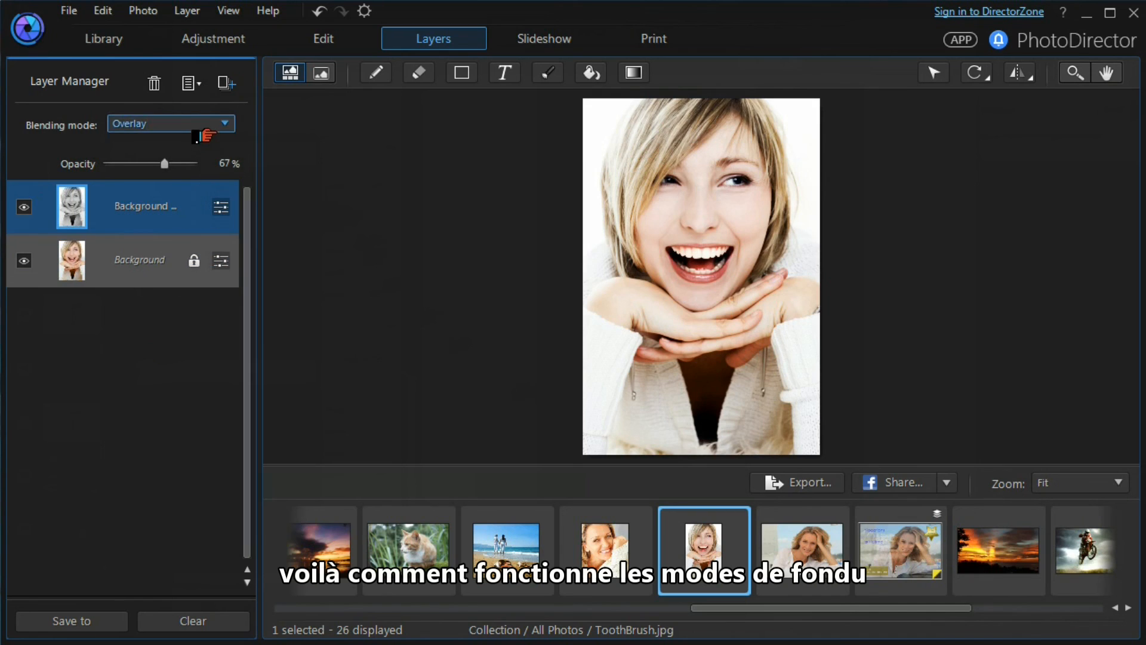
# Open the blending mode options for the duplicated layer again
pyautogui.click(209, 124)
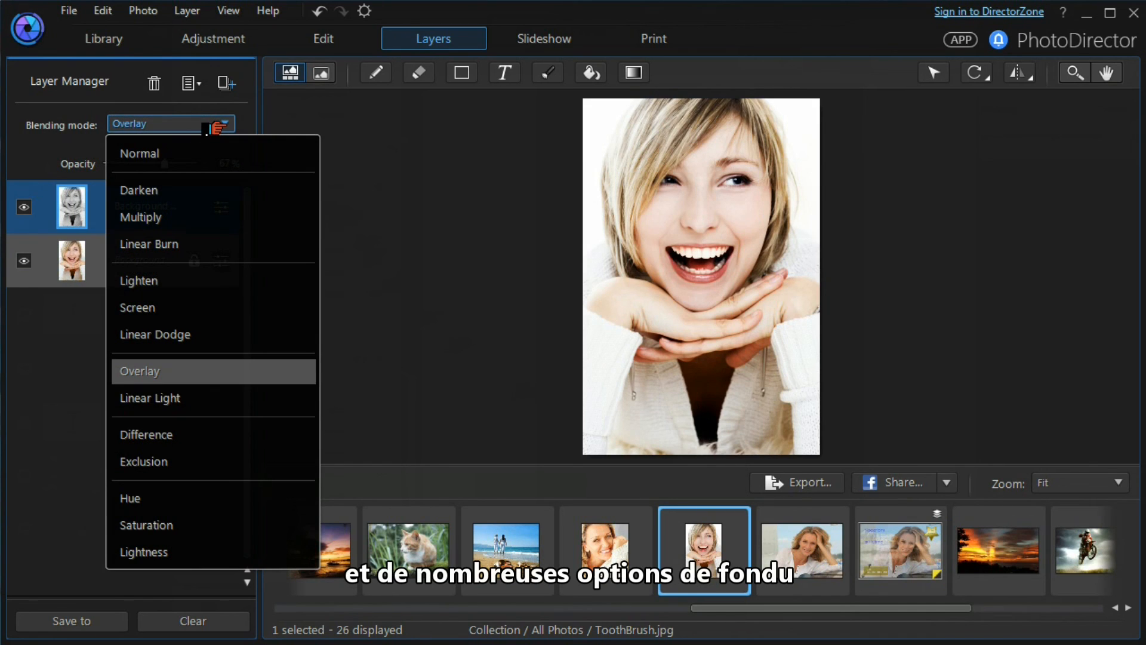